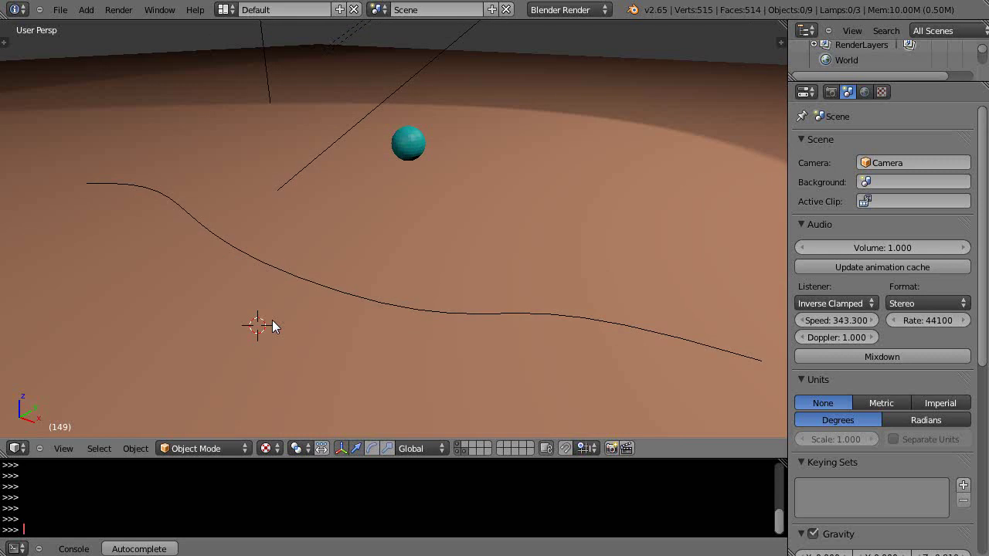
Snap the 3D cursor to the old curve's origin, then delete that curve
{"action": "middle_click_drag", "start_coordinate": [272, 320], "coordinate": [290, 331]}
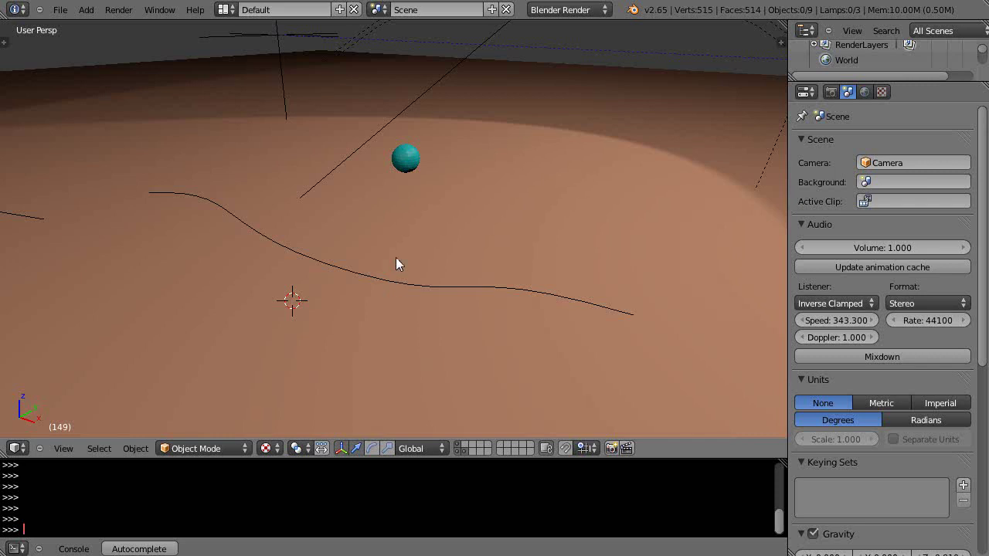
{"action": "right_click", "coordinate": [352, 273]}
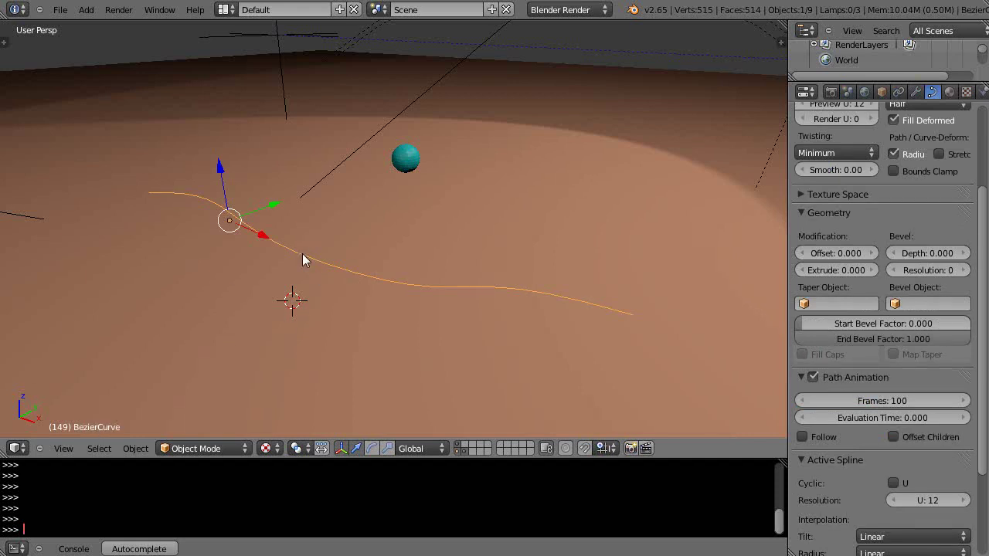
{"action": "key", "text": "shift+s"}
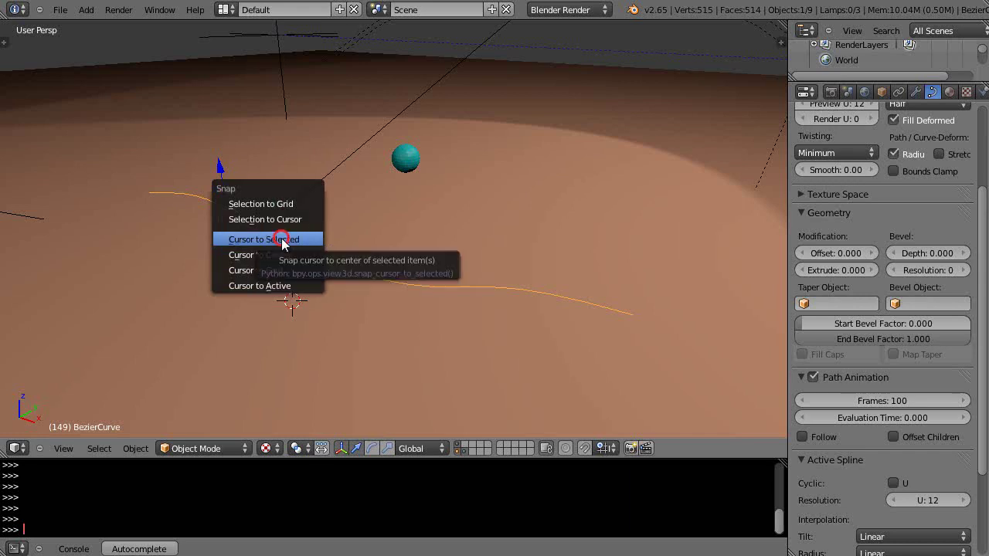
{"action": "left_click", "coordinate": [282, 241]}
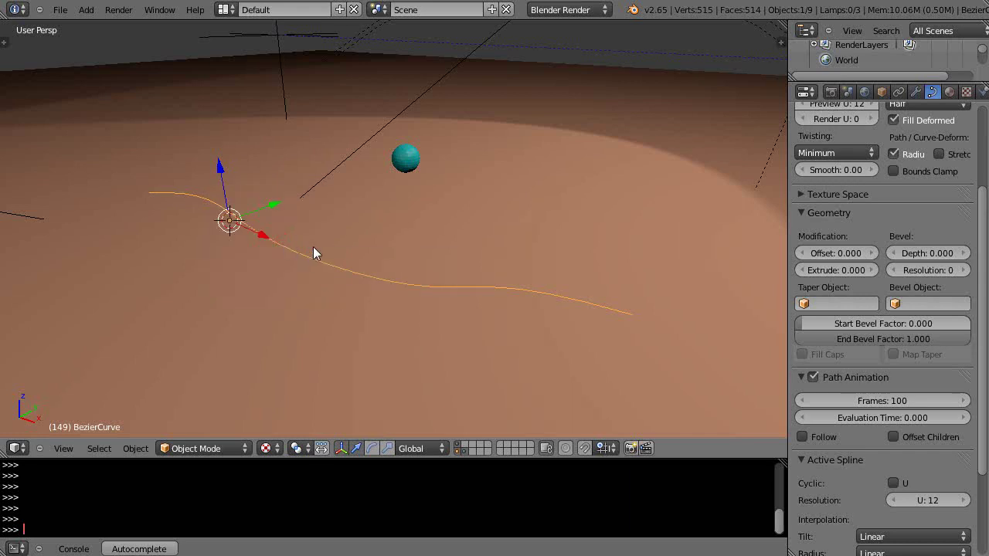
{"action": "key", "text": "x"}
{"action": "left_click", "coordinate": [314, 249]}
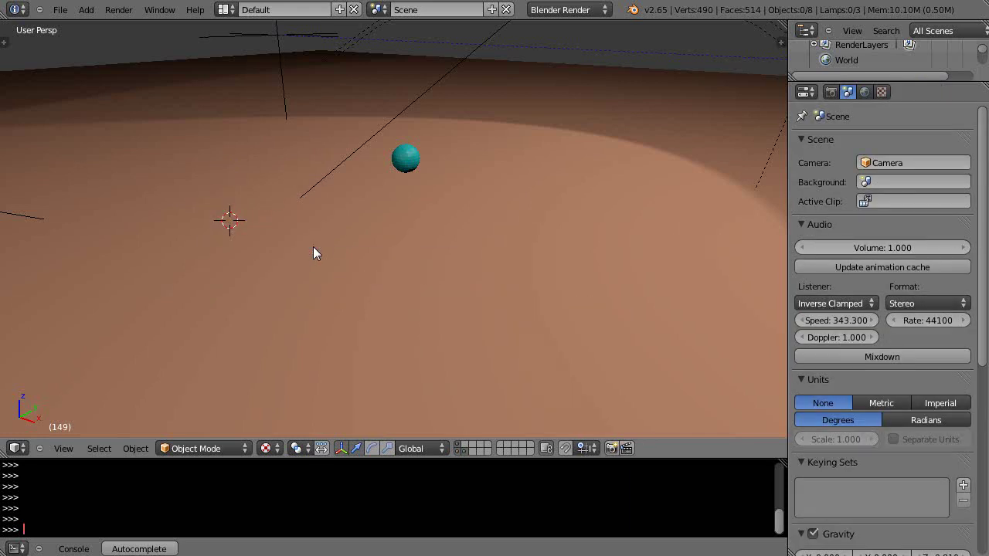
{"action": "middle_click_drag", "start_coordinate": [313, 247], "coordinate": [363, 269]}
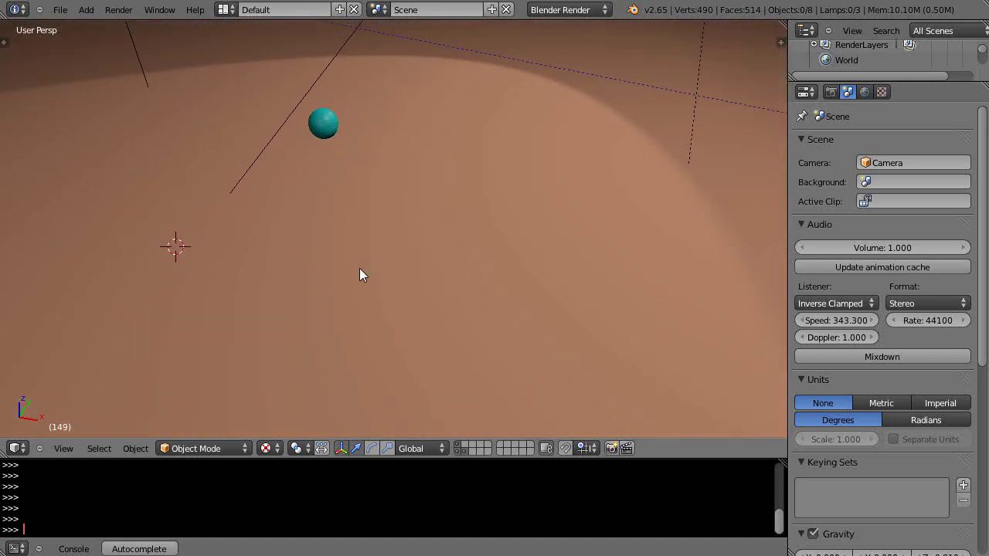
Add a new Bezier curve at the 3D cursor
{"action": "key", "text": "shift+a"}
{"action": "mouse_move", "coordinate": [345, 269]}
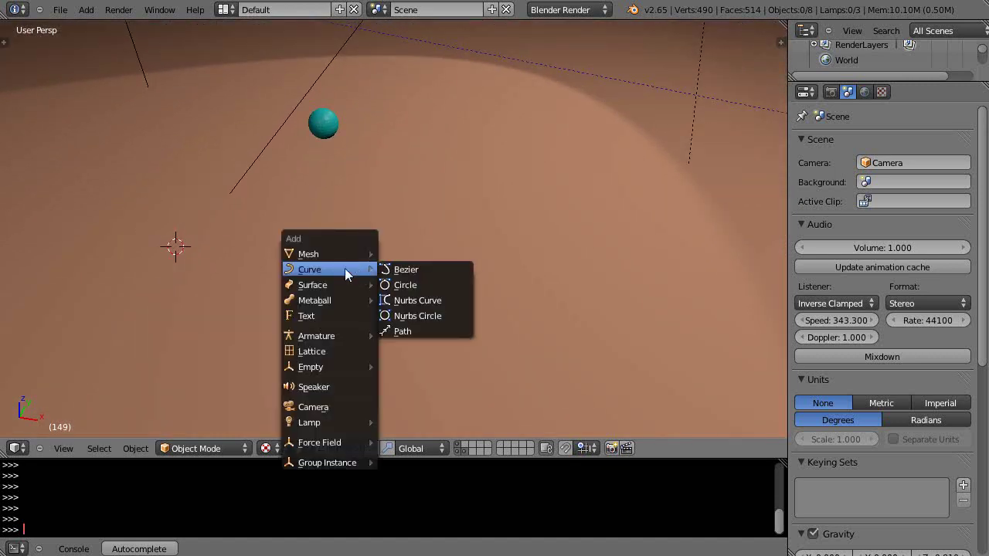
{"action": "left_click", "coordinate": [404, 271]}
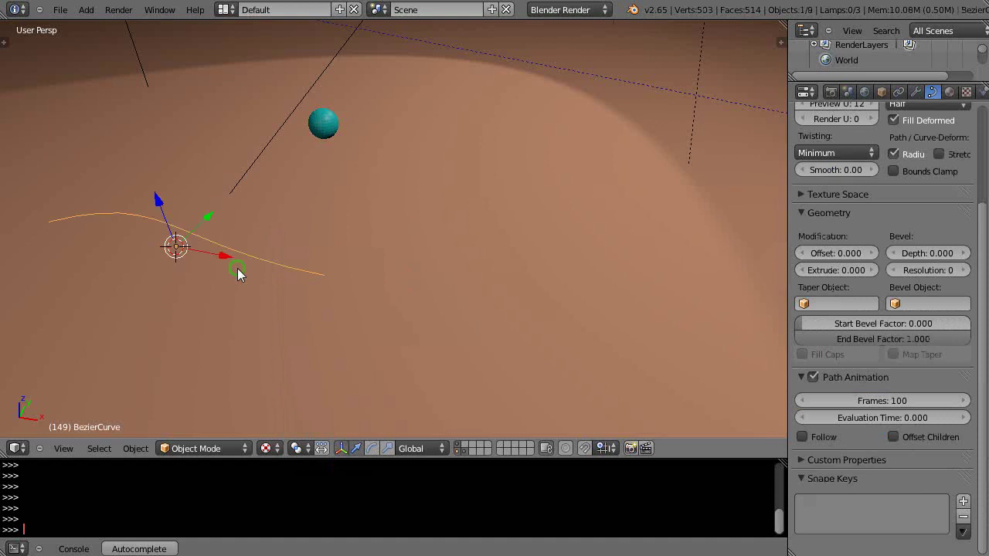
{"action": "middle_click_drag", "start_coordinate": [238, 268], "coordinate": [348, 258]}
In Edit Mode, move the right control point lower and swing its outer handle
{"action": "key", "text": "Tab"}
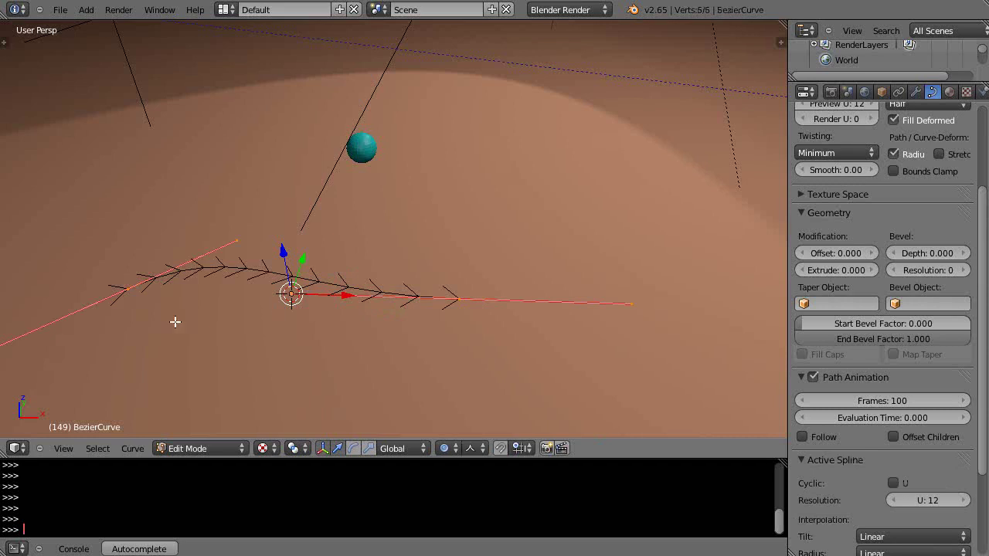
{"action": "right_click", "coordinate": [131, 290]}
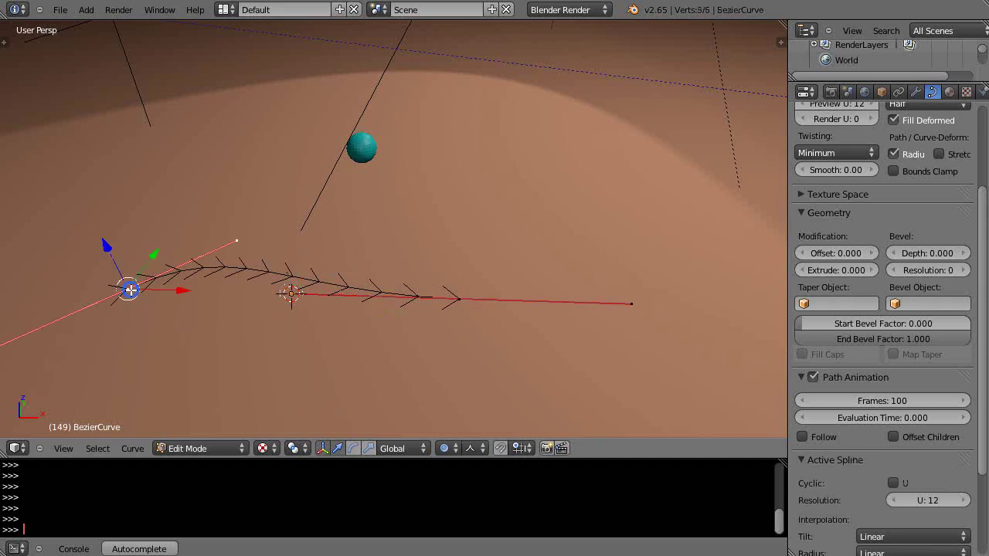
{"action": "right_click", "coordinate": [458, 302]}
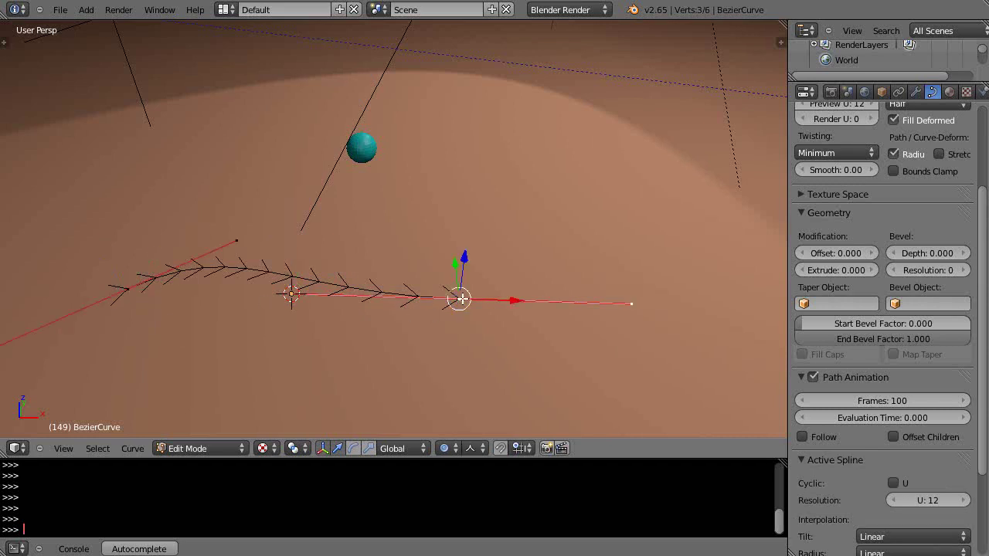
{"action": "key", "text": "g"}
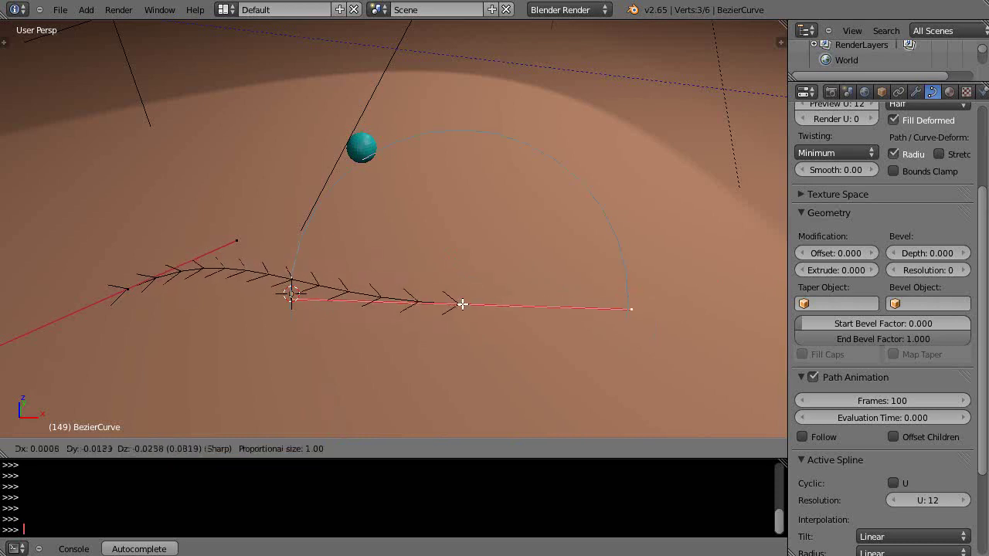
{"action": "left_click", "coordinate": [504, 330]}
{"action": "right_click", "coordinate": [631, 310]}
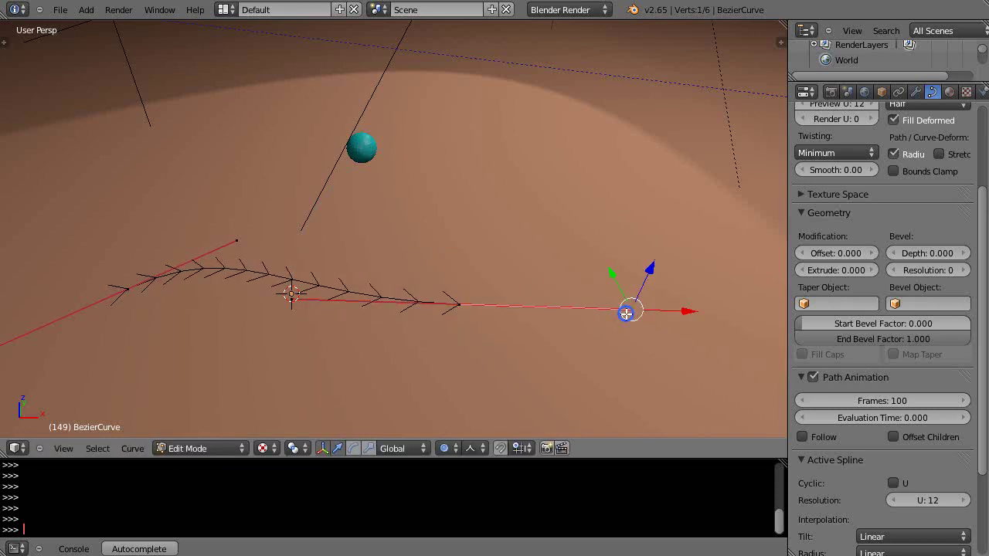
{"action": "key", "text": "g"}
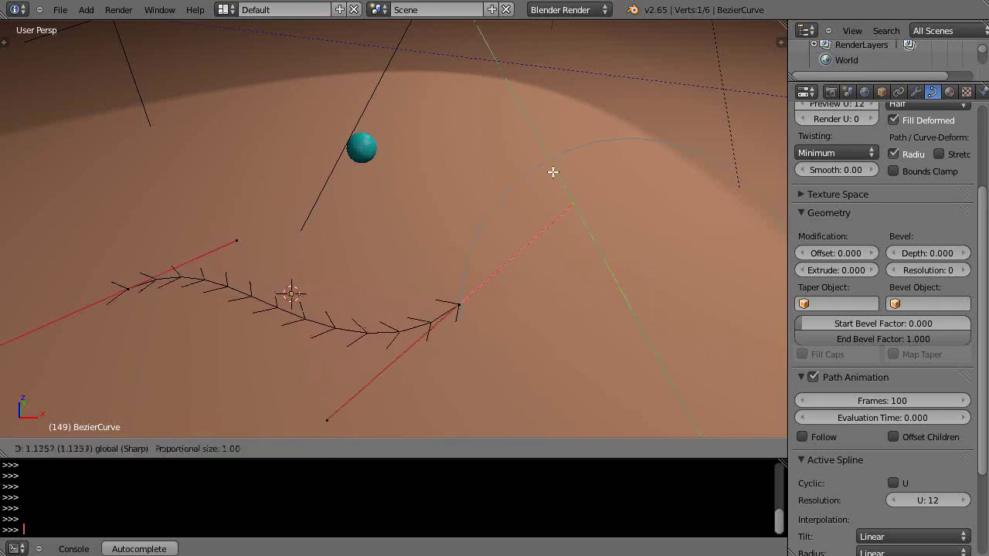
Extend the right end with a third point on the ground plane, then leave Edit Mode
{"action": "left_click", "coordinate": [495, 266]}
{"action": "right_click", "coordinate": [456, 306]}
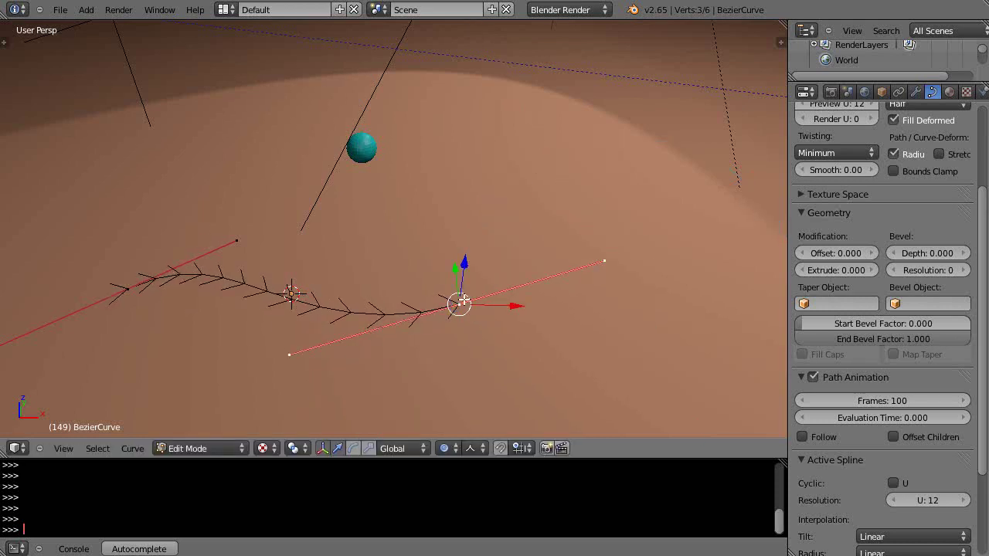
{"action": "key", "text": "g"}
{"action": "key", "text": "shift+z"}
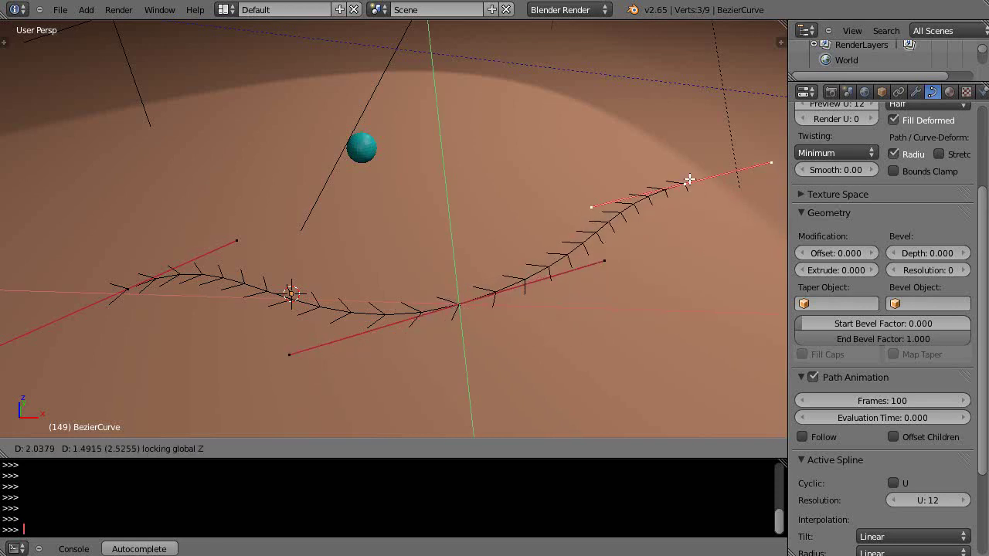
{"action": "left_click", "coordinate": [685, 184]}
{"action": "mouse_move", "coordinate": [650, 310]}
{"action": "middle_mouse_down"}
{"action": "mouse_move", "coordinate": [579, 265]}
{"action": "mouse_move", "coordinate": [569, 219]}
{"action": "mouse_move", "coordinate": [625, 344]}
{"action": "mouse_move", "coordinate": [656, 296]}
{"action": "middle_mouse_up"}
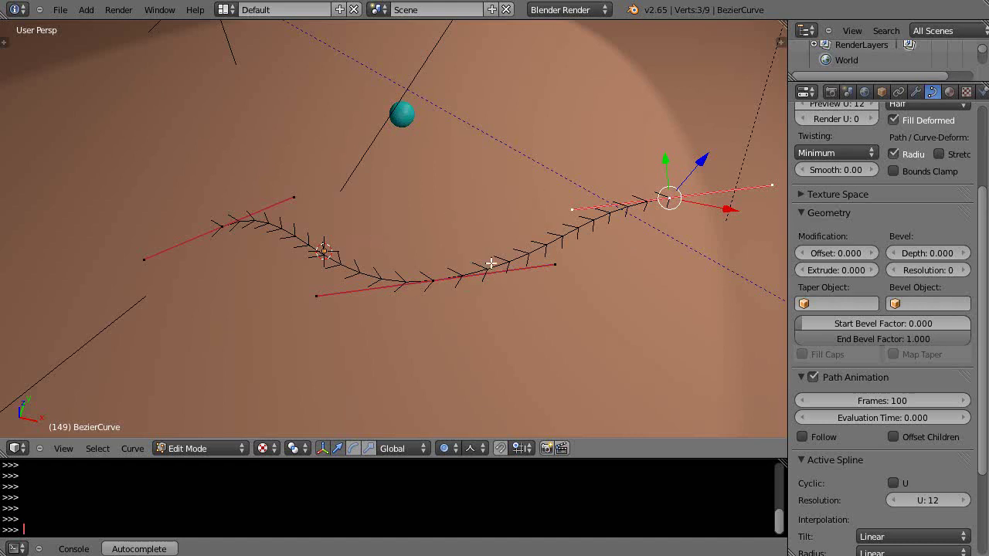
{"action": "middle_click_drag", "start_coordinate": [412, 270], "coordinate": [407, 272]}
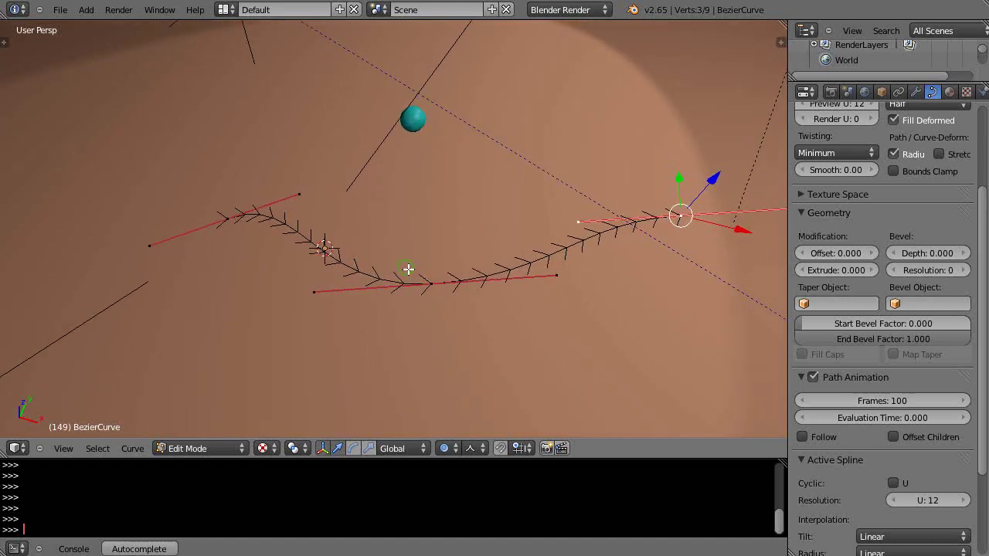
{"action": "key", "text": "Tab"}
{"action": "middle_click_drag", "start_coordinate": [463, 296], "coordinate": [310, 260]}
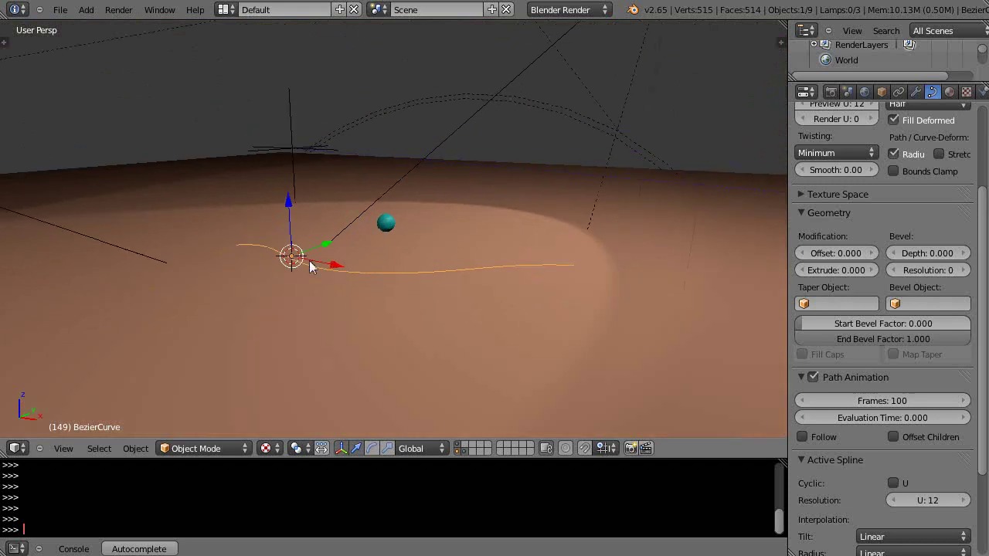
Place the 3D cursor just left of the wavy curve's start
{"action": "left_click", "coordinate": [212, 272]}
{"action": "middle_click_drag", "start_coordinate": [214, 273], "coordinate": [168, 291]}
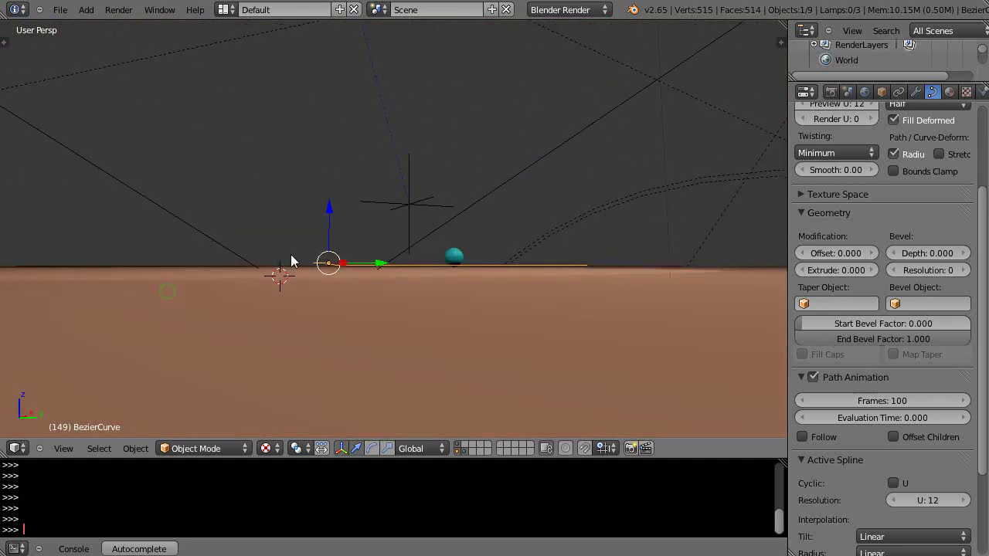
{"action": "middle_click_drag", "start_coordinate": [281, 275], "coordinate": [371, 357]}
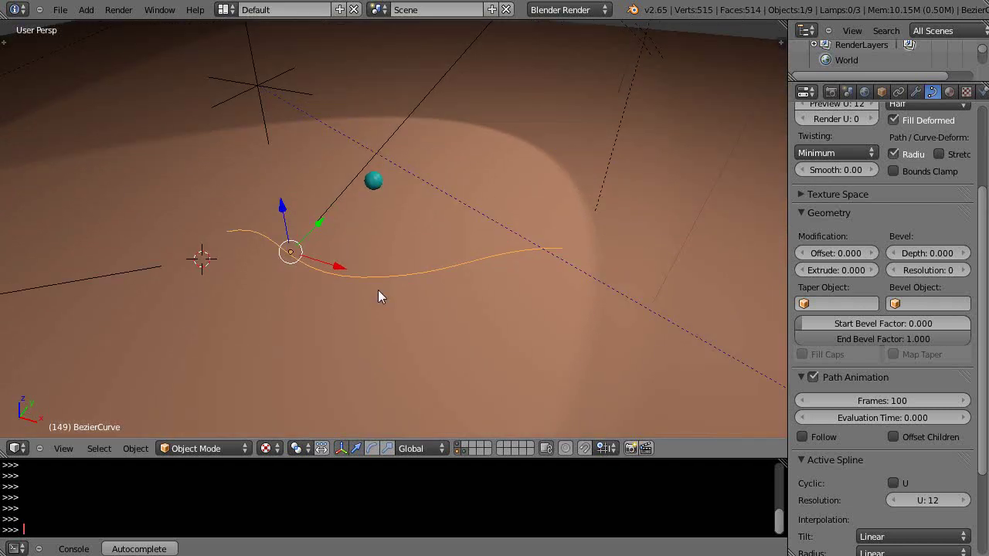
Add a Bezier circle there, scale it to about 0.17, and reselect the curve
{"action": "key", "text": "shift+a"}
{"action": "mouse_move", "coordinate": [356, 286]}
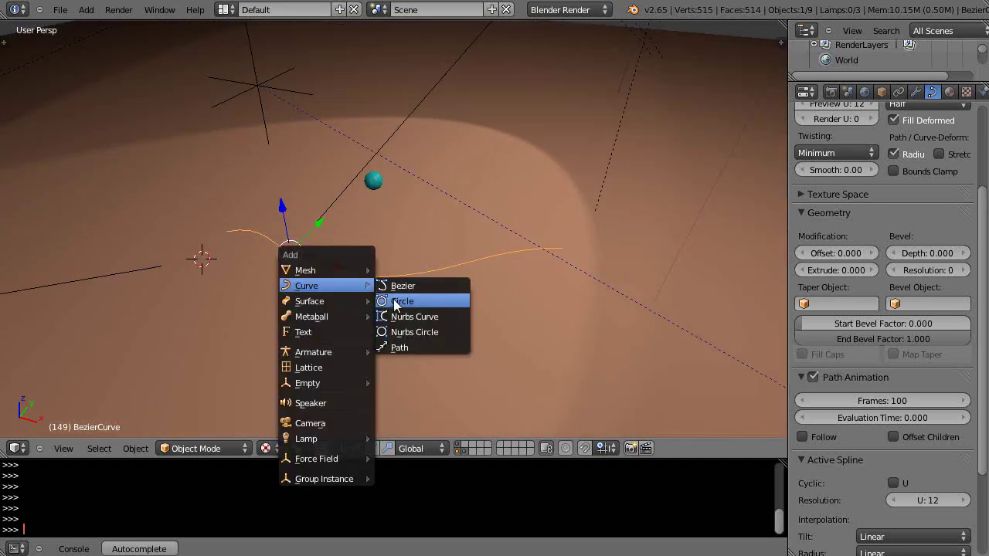
{"action": "mouse_move", "coordinate": [324, 274]}
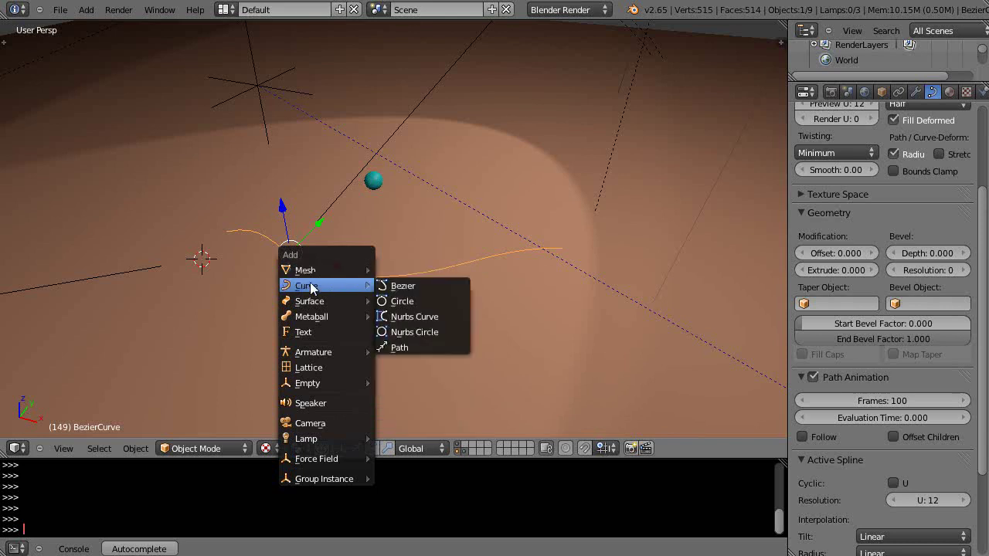
{"action": "left_click", "coordinate": [388, 302]}
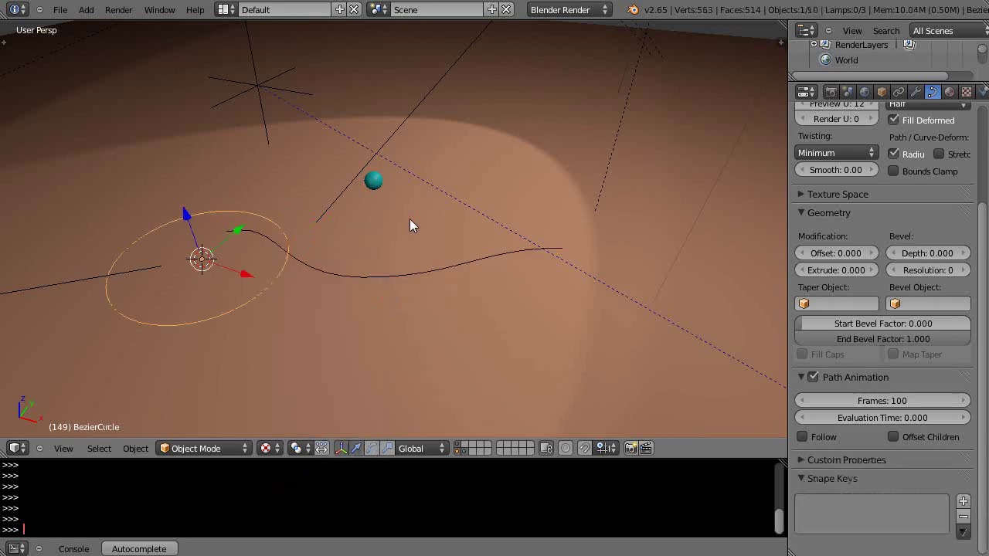
{"action": "key", "text": "s"}
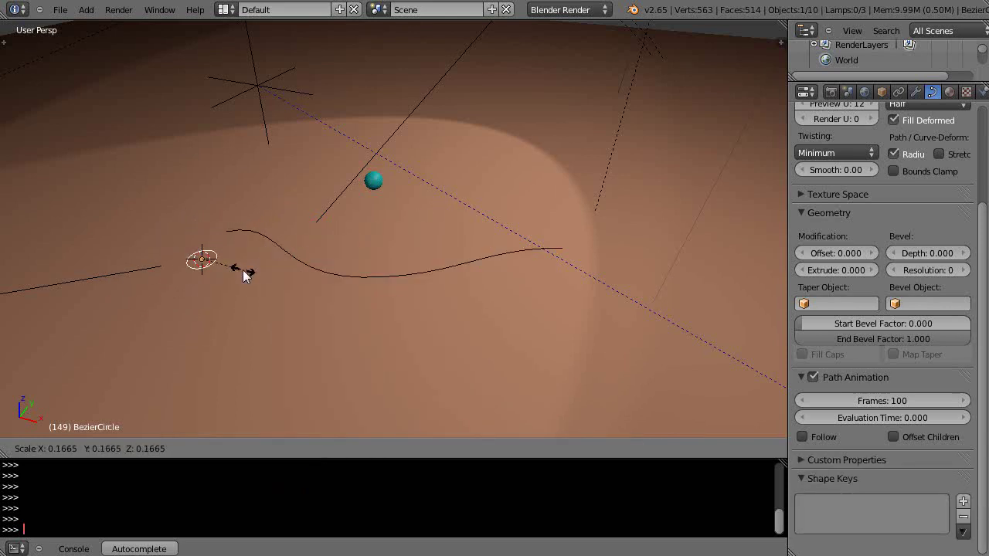
{"action": "left_click", "coordinate": [245, 272]}
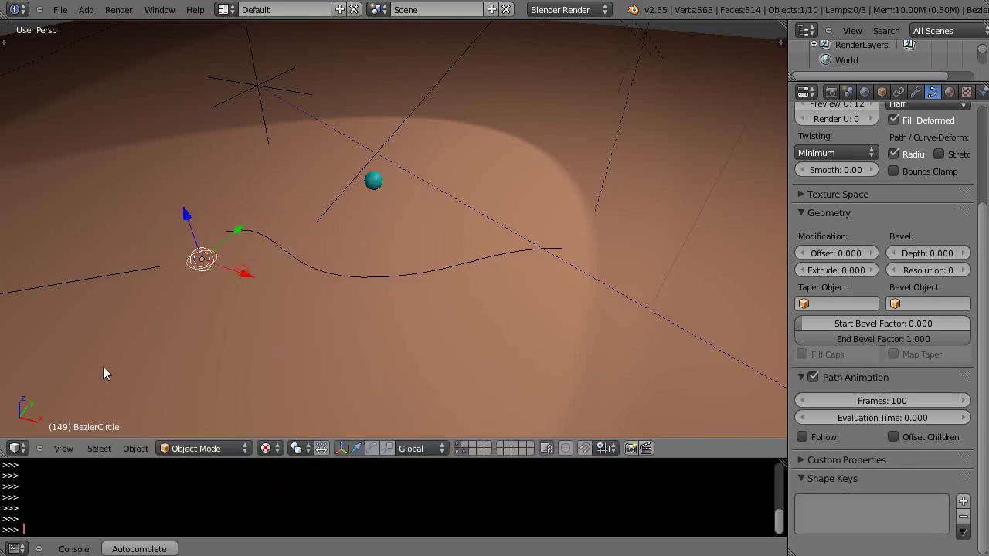
{"action": "right_click", "coordinate": [264, 238]}
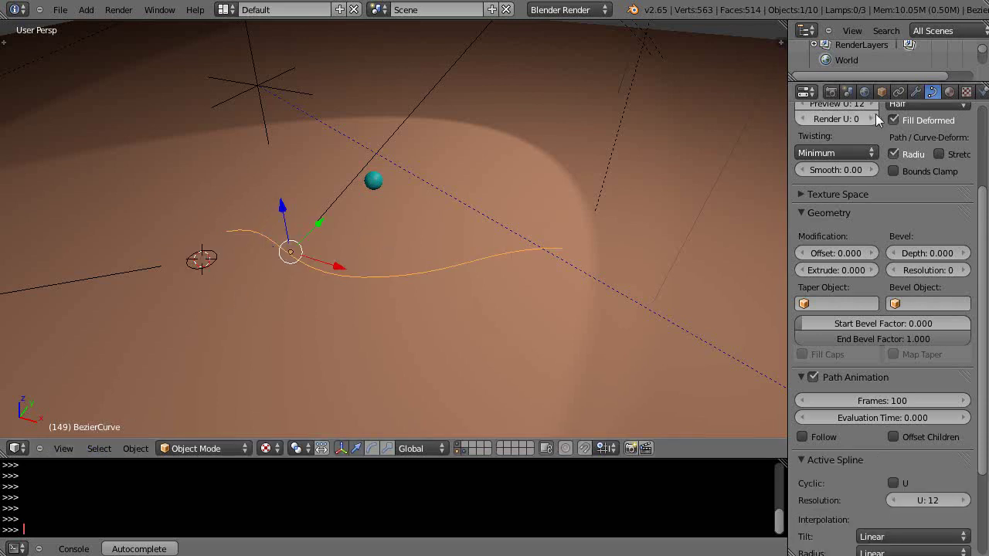
Set the wavy curve's Bevel Object to BezierCircle in its Object Data properties
{"action": "left_click", "coordinate": [918, 94]}
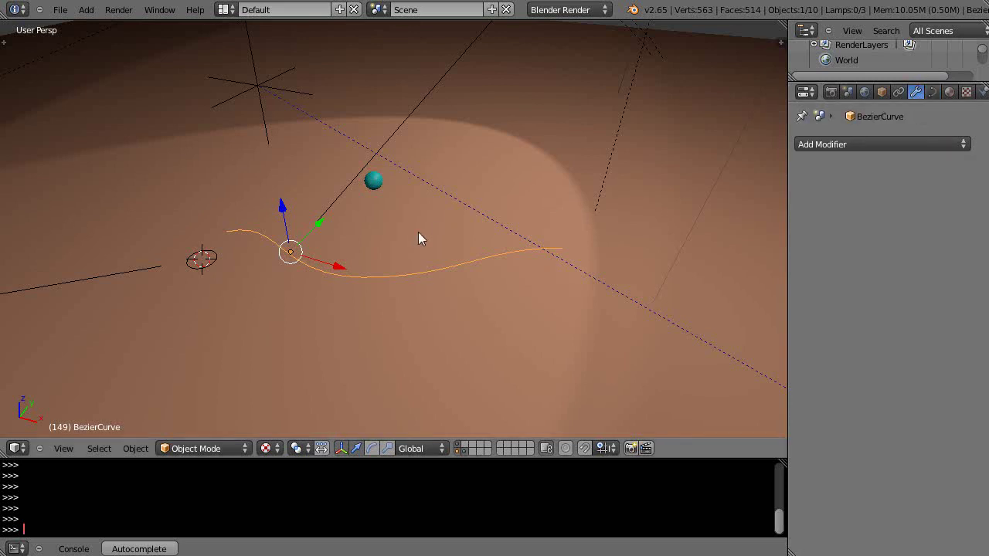
{"action": "right_click", "coordinate": [376, 182]}
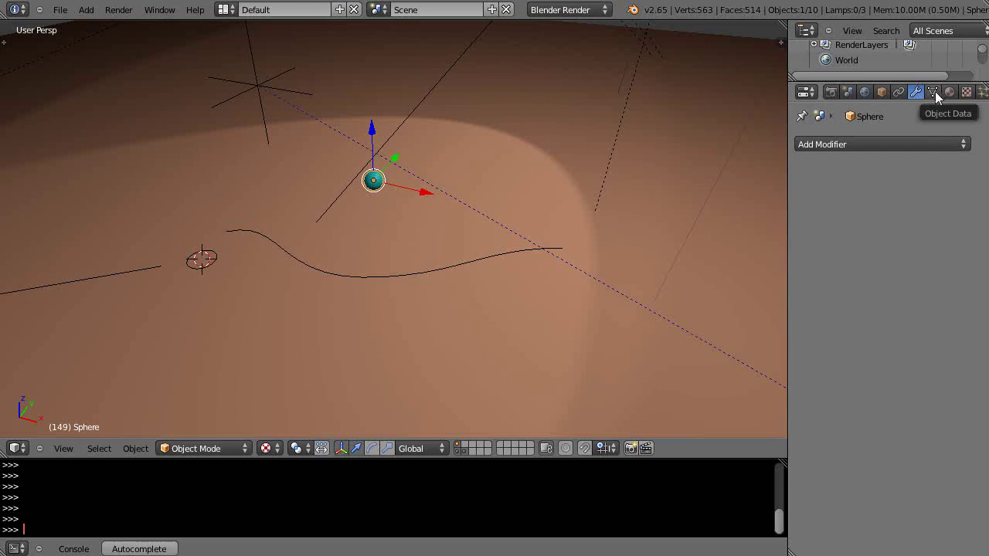
{"action": "right_click", "coordinate": [369, 276]}
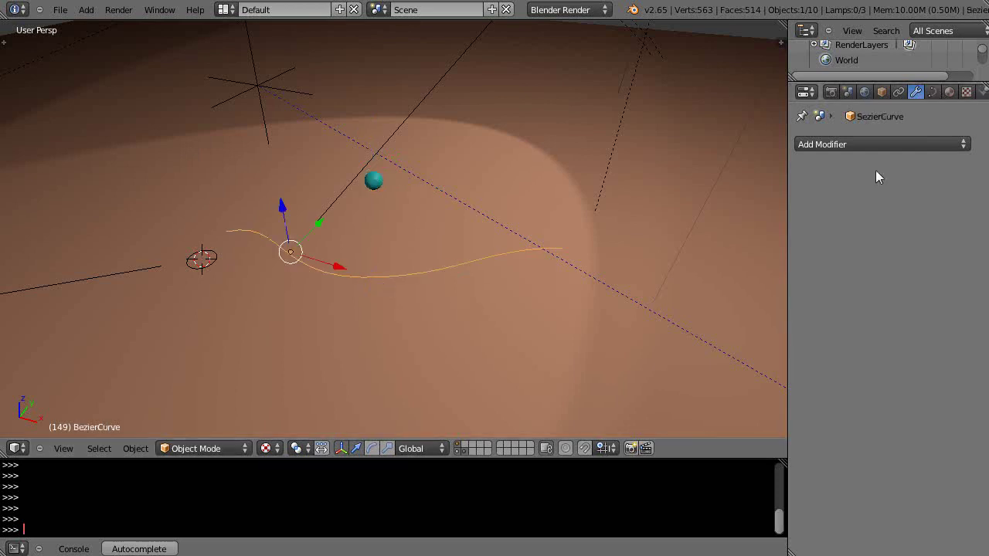
{"action": "left_click", "coordinate": [932, 92]}
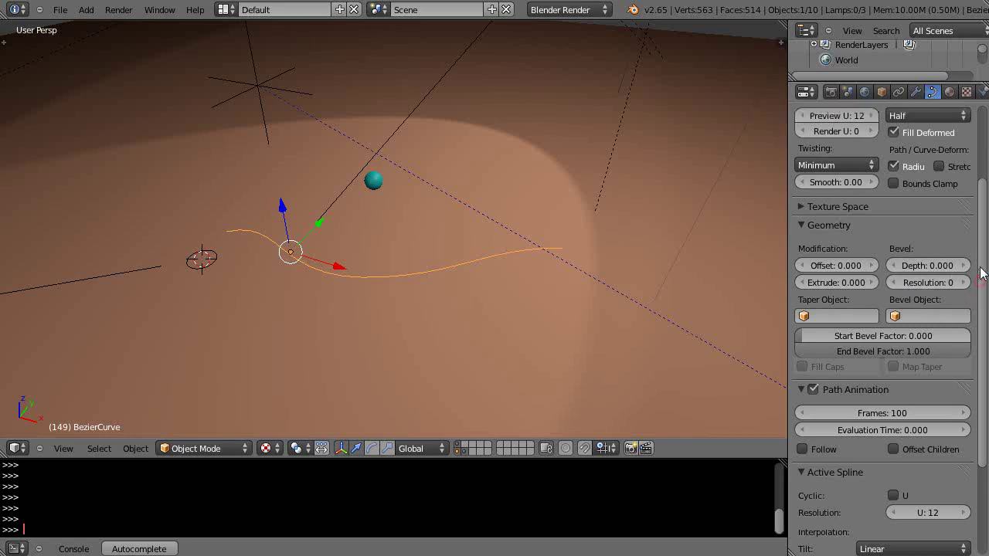
{"action": "left_click_drag", "start_coordinate": [980, 266], "coordinate": [980, 190]}
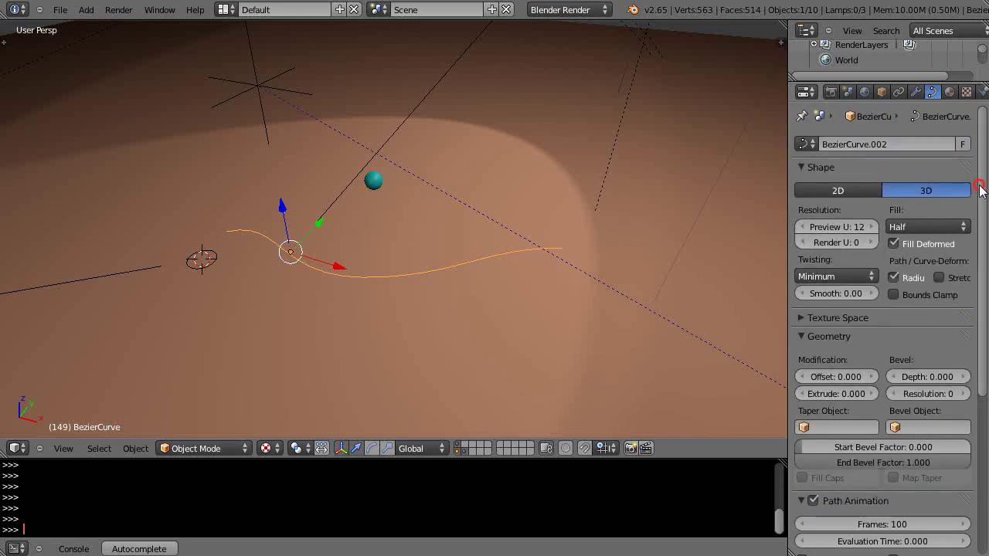
{"action": "left_click", "coordinate": [923, 428]}
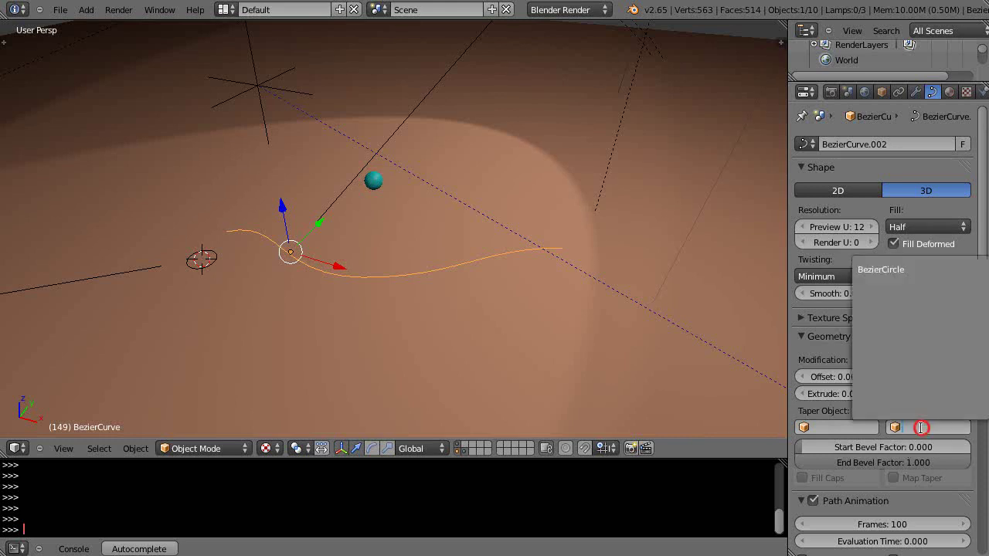
{"action": "left_click", "coordinate": [884, 270]}
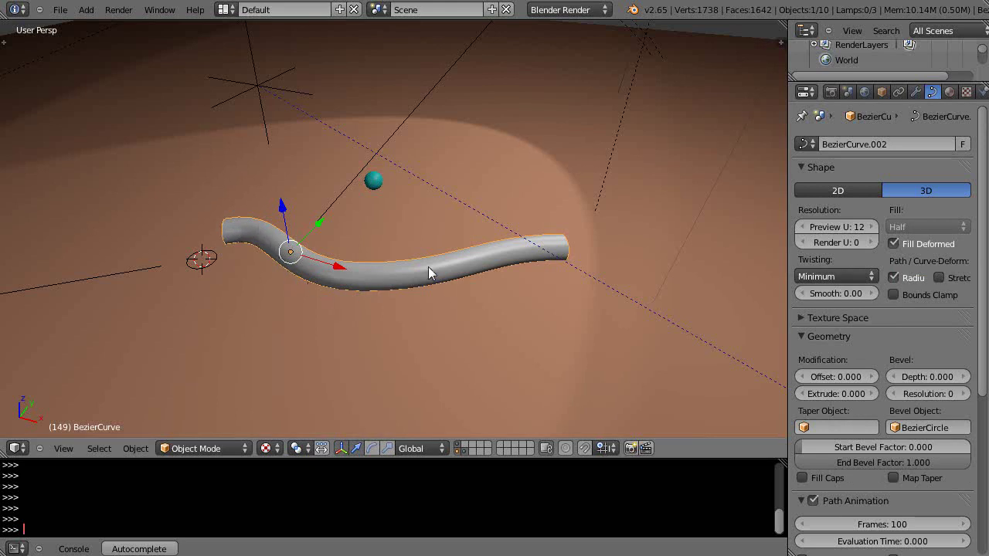
{"action": "middle_click_drag", "start_coordinate": [441, 320], "coordinate": [398, 288]}
Scale the BezierCircle down to about a third to thin the tube
{"action": "right_click", "coordinate": [218, 243]}
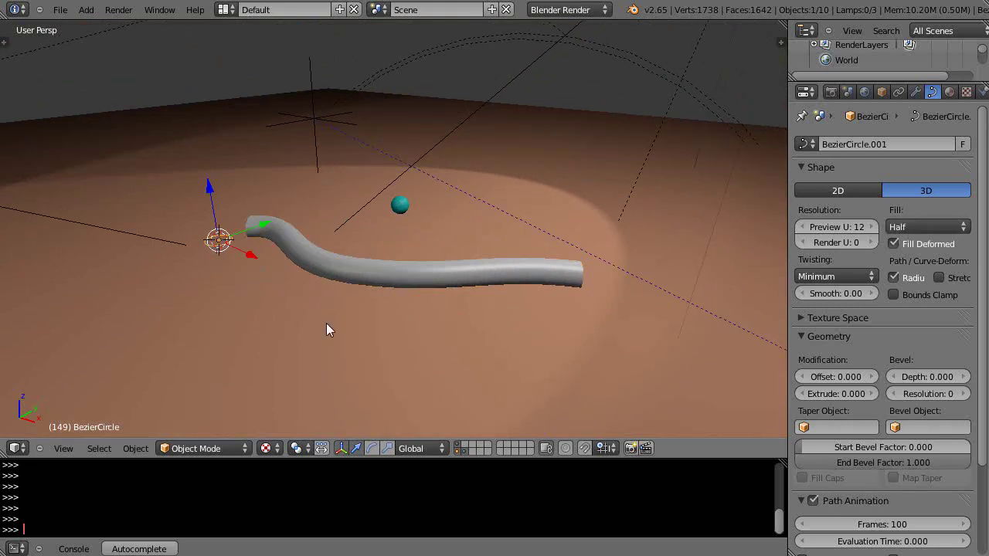
{"action": "key", "text": "s"}
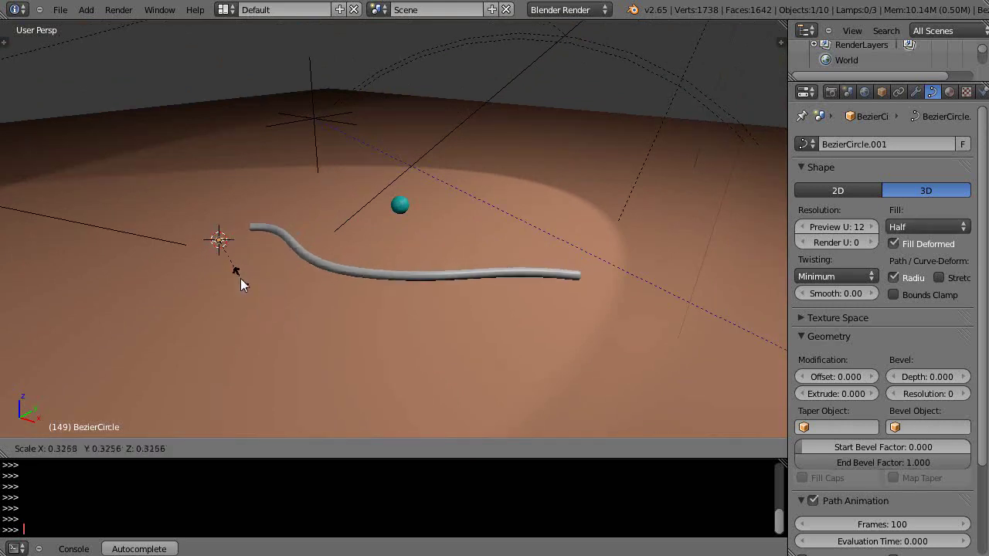
{"action": "left_click", "coordinate": [300, 307]}
{"action": "middle_click_drag", "start_coordinate": [280, 299], "coordinate": [236, 227]}
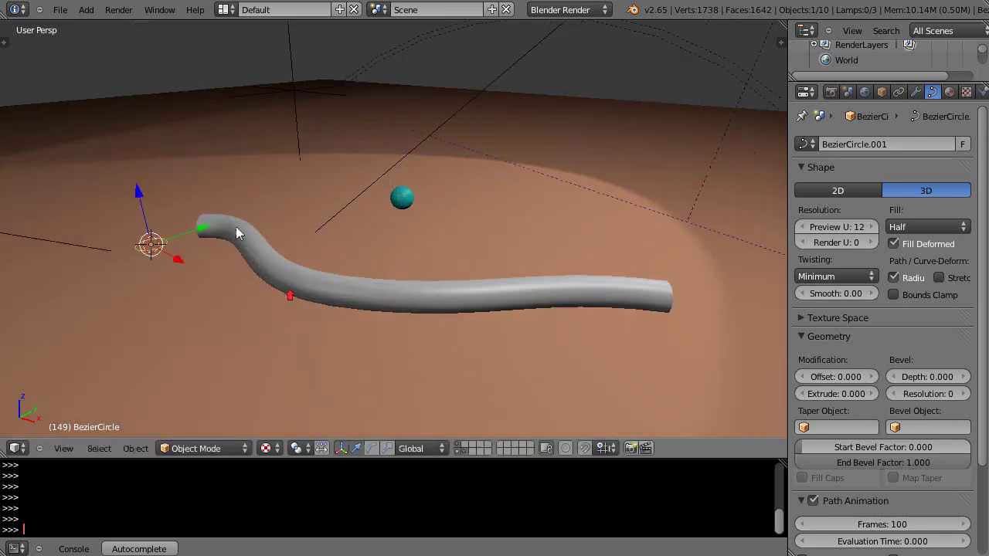
Move the bevel circle aside, away from the tube
{"action": "key", "text": "g"}
{"action": "left_click", "coordinate": [141, 255]}
{"action": "middle_click_drag", "start_coordinate": [193, 291], "coordinate": [289, 296]}
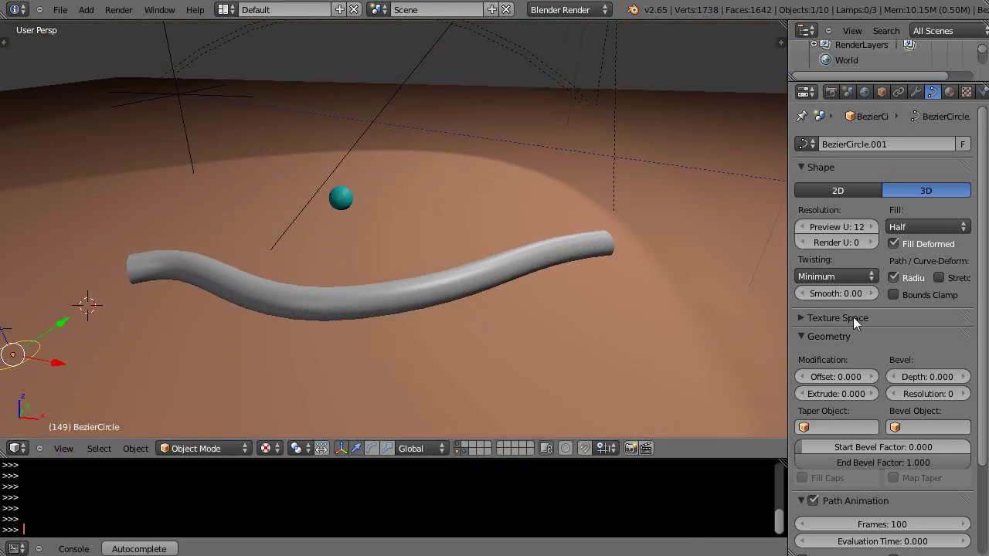
{"action": "scroll", "coordinate": [851, 318], "scroll_direction": "down", "scroll_amount": 4}
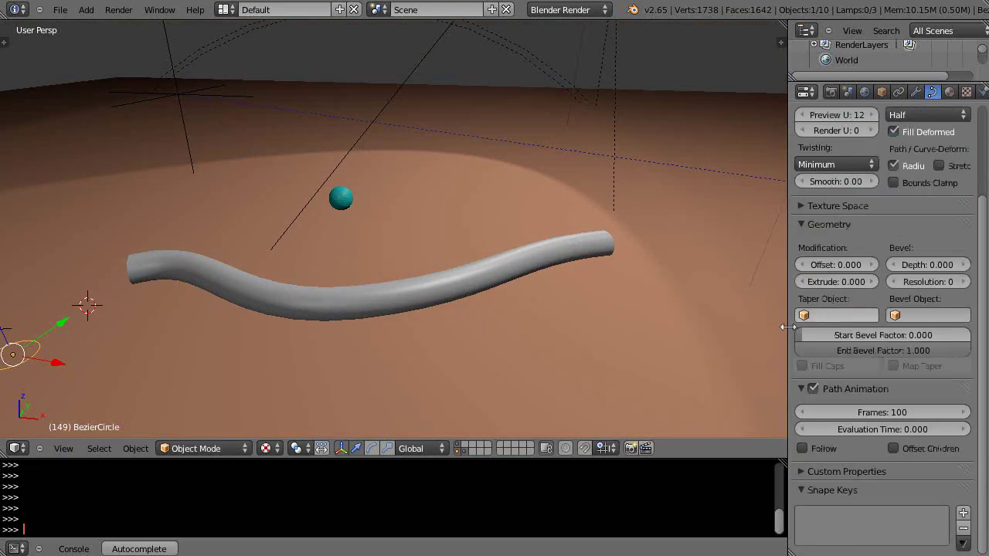
{"action": "mouse_move", "coordinate": [301, 303]}
{"action": "middle_mouse_down"}
{"action": "mouse_move", "coordinate": [412, 320]}
{"action": "mouse_move", "coordinate": [248, 319]}
{"action": "mouse_move", "coordinate": [168, 293]}
{"action": "mouse_move", "coordinate": [302, 317]}
{"action": "middle_mouse_up"}
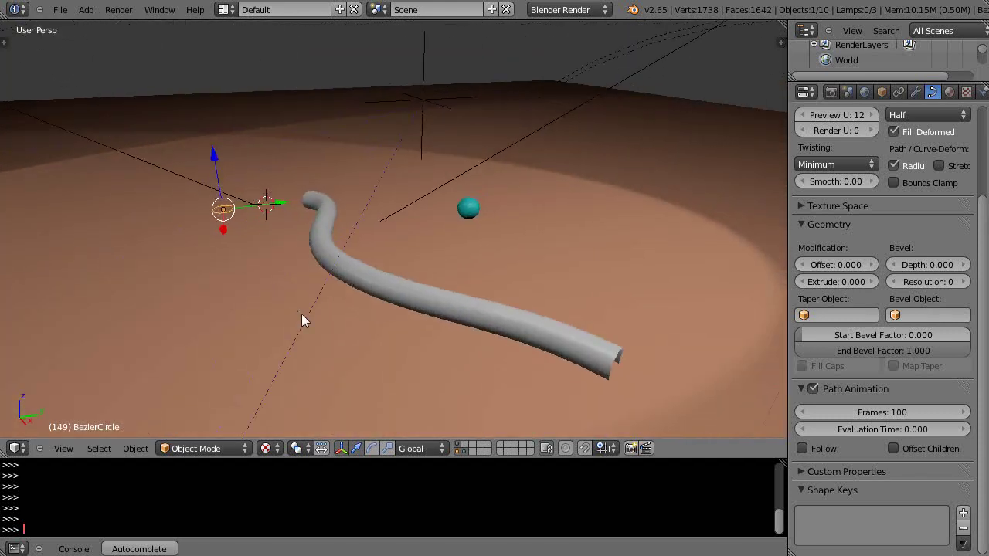
Pull the tube's middle control point sideways along Y to deepen the S-bend
{"action": "right_click", "coordinate": [337, 276]}
{"action": "left_click_drag", "start_coordinate": [323, 184], "coordinate": [316, 167]}
{"action": "middle_click_drag", "start_coordinate": [359, 256], "coordinate": [395, 268]}
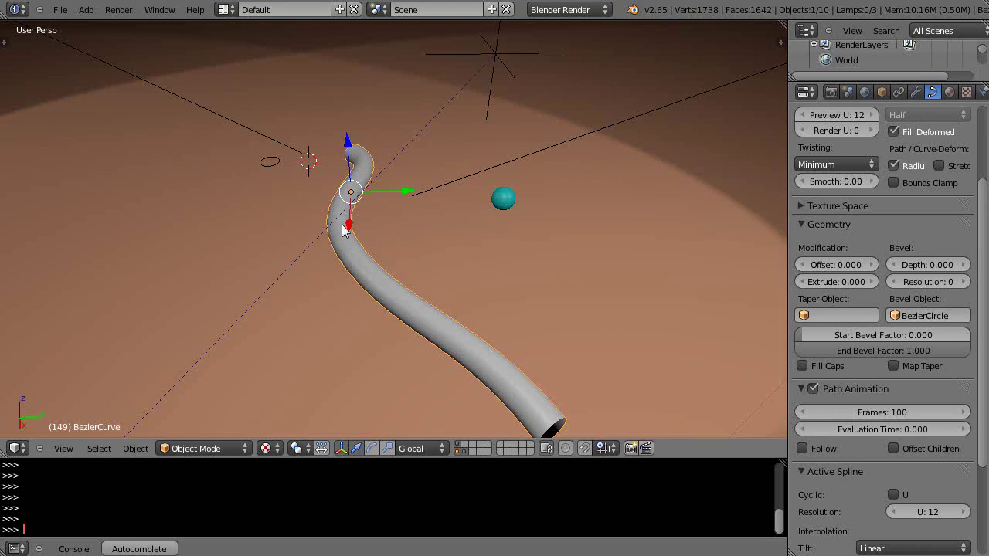
{"action": "key", "text": "Tab"}
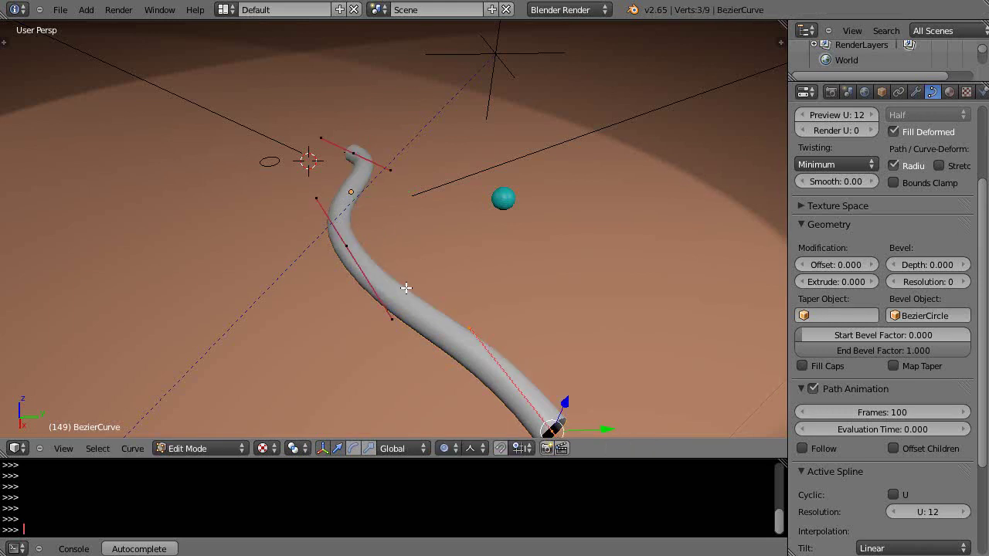
{"action": "right_click", "coordinate": [346, 246]}
{"action": "left_click_drag", "start_coordinate": [401, 247], "coordinate": [309, 265]}
{"action": "key", "text": "Tab"}
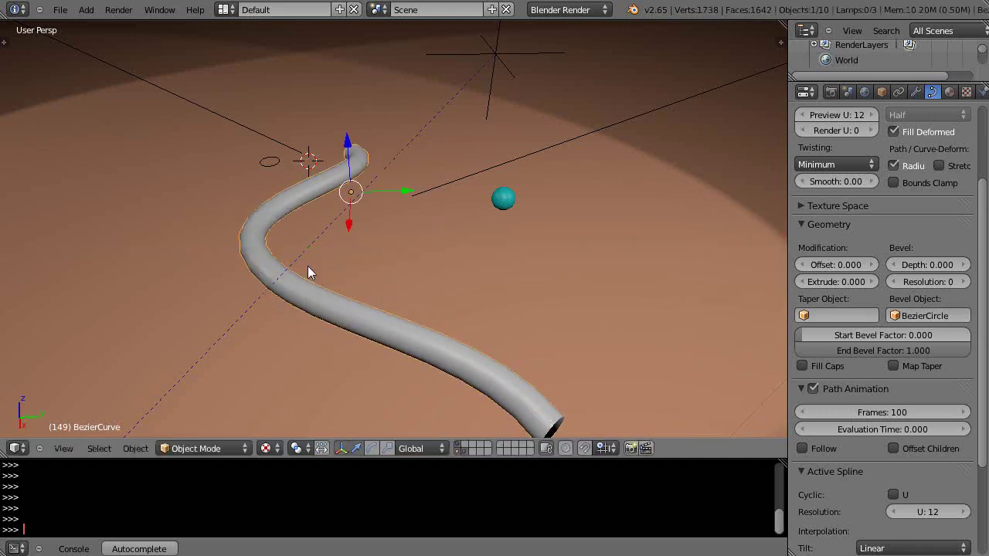
{"action": "middle_click_drag", "start_coordinate": [492, 241], "coordinate": [516, 245]}
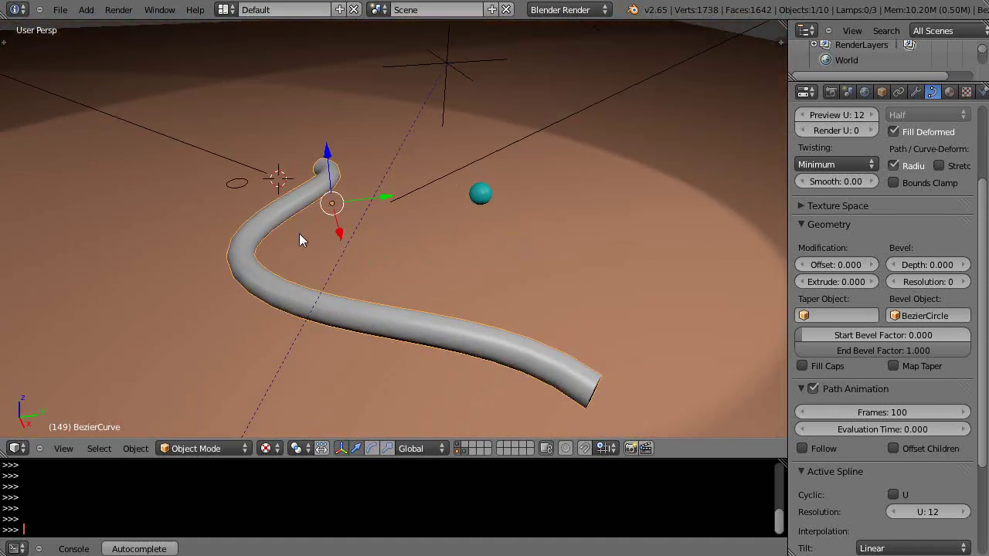
{"action": "middle_click_drag", "start_coordinate": [331, 251], "coordinate": [272, 253]}
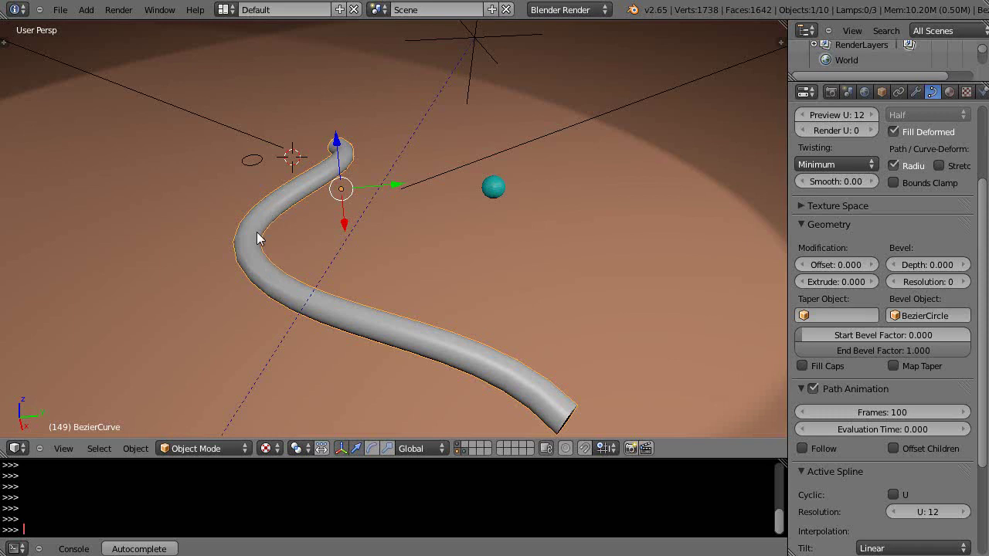
Select the teal sphere plus the tube, then enter the tube's Edit Mode
{"action": "right_click", "coordinate": [493, 187]}
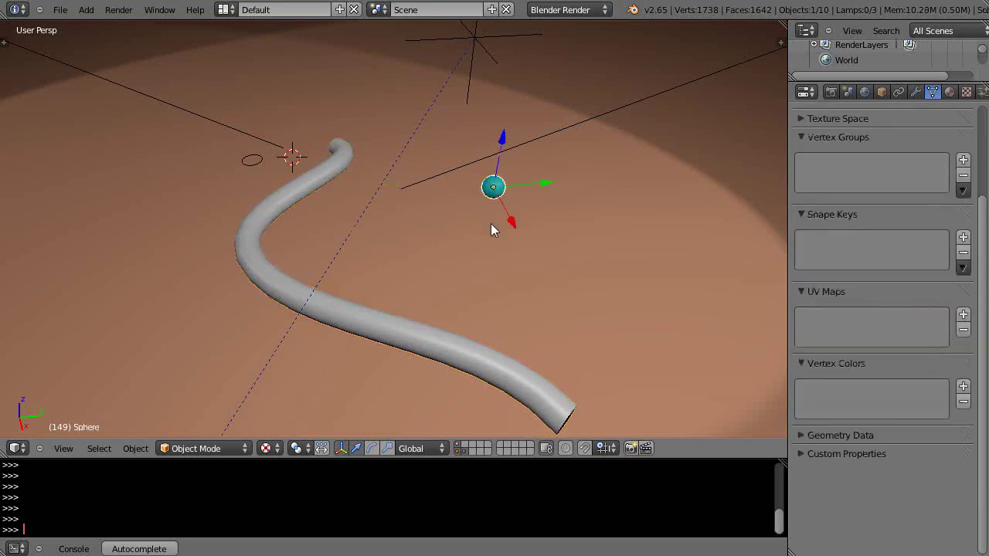
{"action": "scroll", "coordinate": [491, 224], "scroll_direction": "up", "scroll_amount": 3}
{"action": "scroll", "coordinate": [492, 223], "scroll_direction": "down", "scroll_amount": 2}
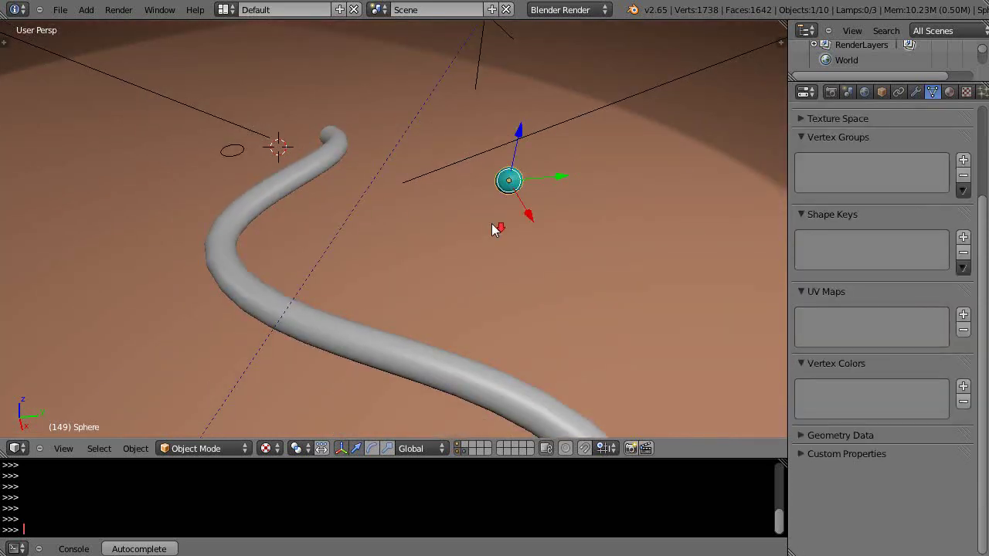
{"action": "right_click", "coordinate": [220, 237]}
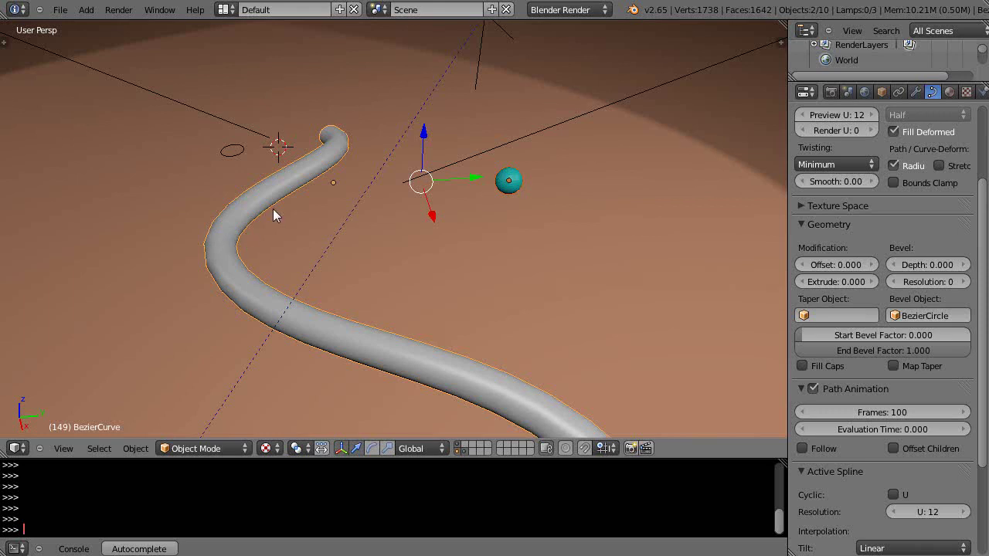
{"action": "key", "text": "Tab"}
{"action": "scroll", "coordinate": [306, 242], "scroll_direction": "down", "scroll_amount": 2}
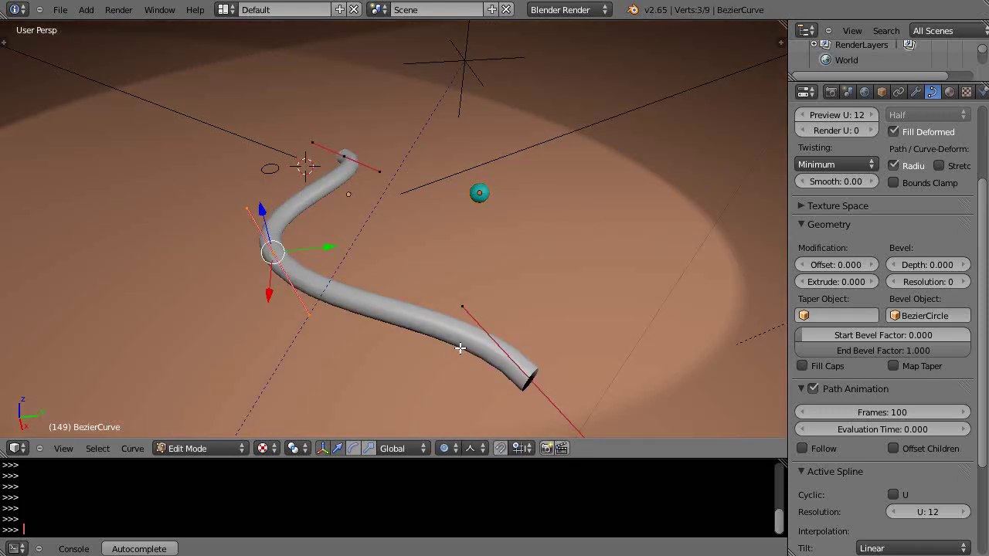
{"action": "scroll", "coordinate": [455, 271], "scroll_direction": "up", "scroll_amount": 3}
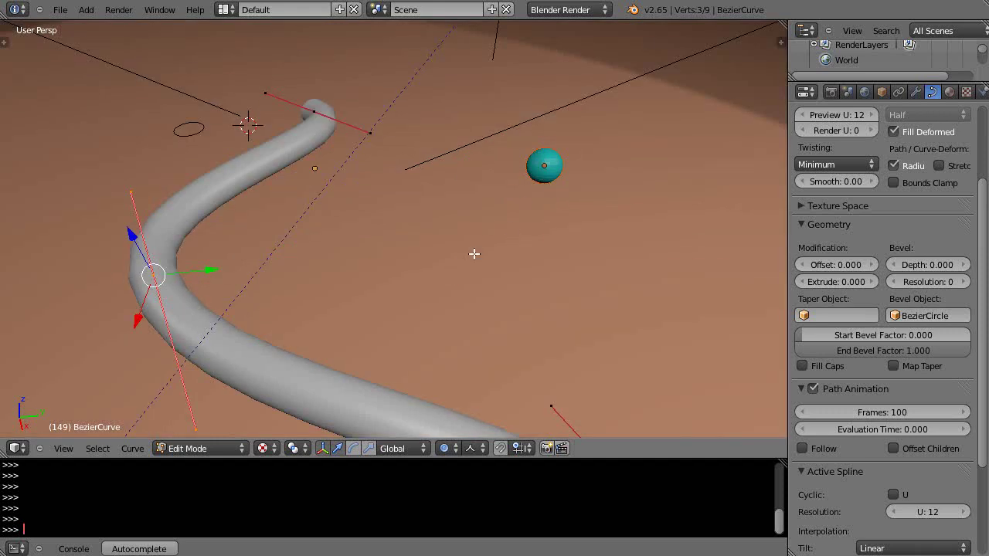
{"action": "scroll", "coordinate": [474, 255], "scroll_direction": "down", "scroll_amount": 2}
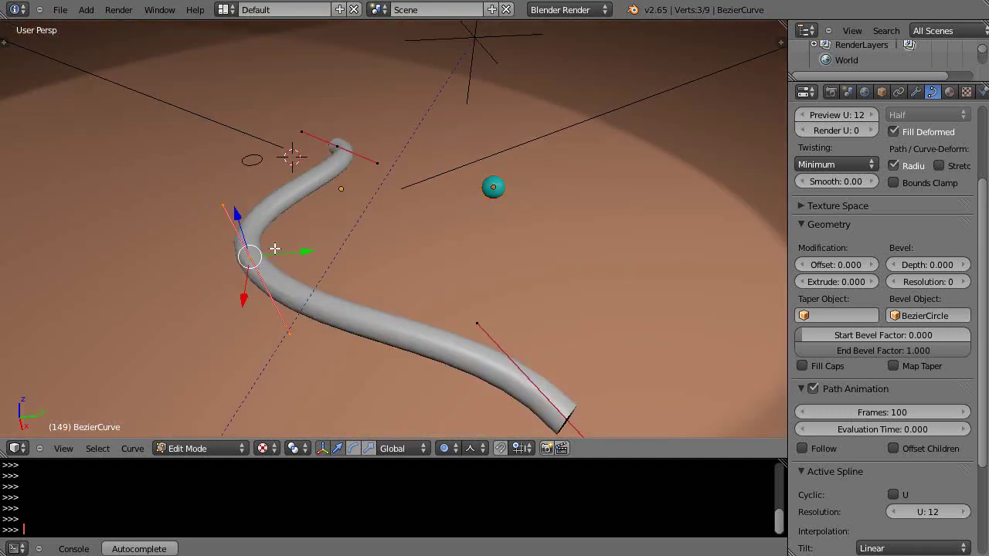
{"action": "scroll", "coordinate": [254, 294], "scroll_direction": "down", "scroll_amount": 2}
{"action": "scroll", "coordinate": [254, 300], "scroll_direction": "up", "scroll_amount": 1}
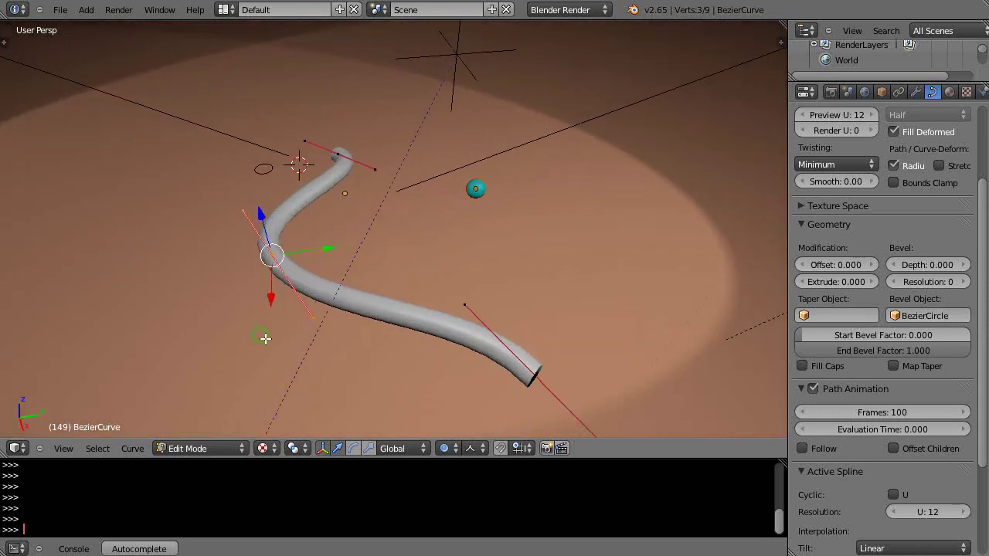
{"action": "scroll", "coordinate": [265, 337], "scroll_direction": "up", "scroll_amount": 3}
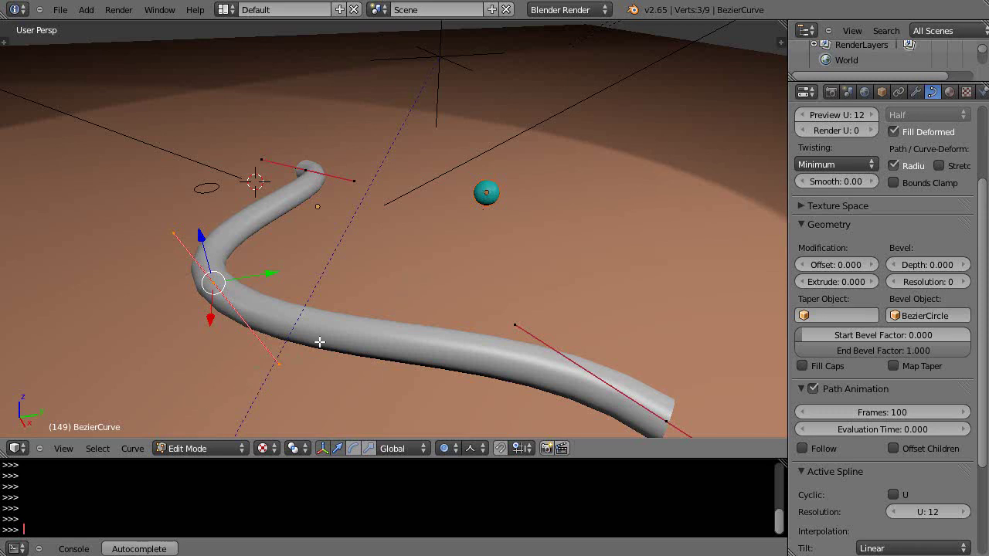
Apply Hook to Selected Object on the middle point, then return to Object Mode
{"action": "left_click", "coordinate": [131, 449]}
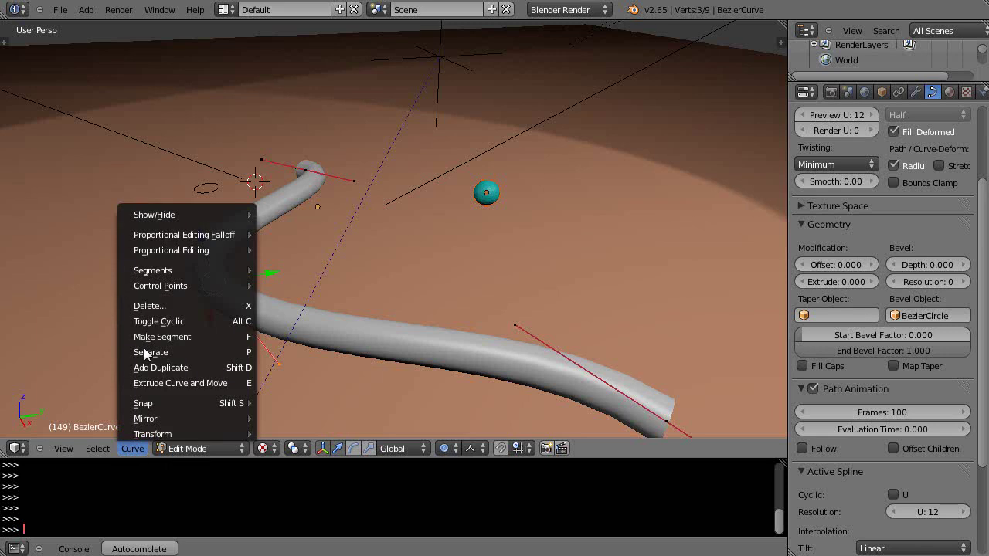
{"action": "mouse_move", "coordinate": [165, 286]}
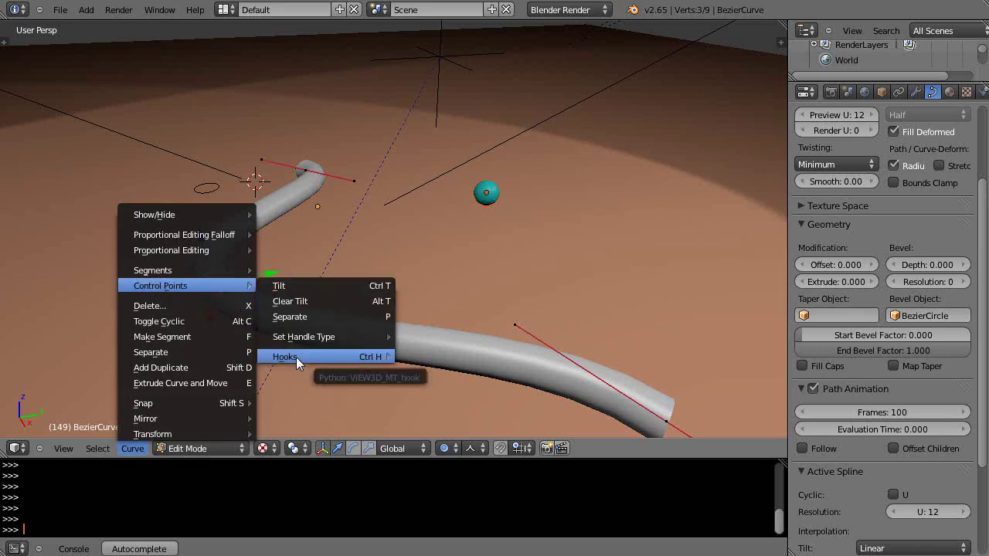
{"action": "left_click", "coordinate": [379, 356]}
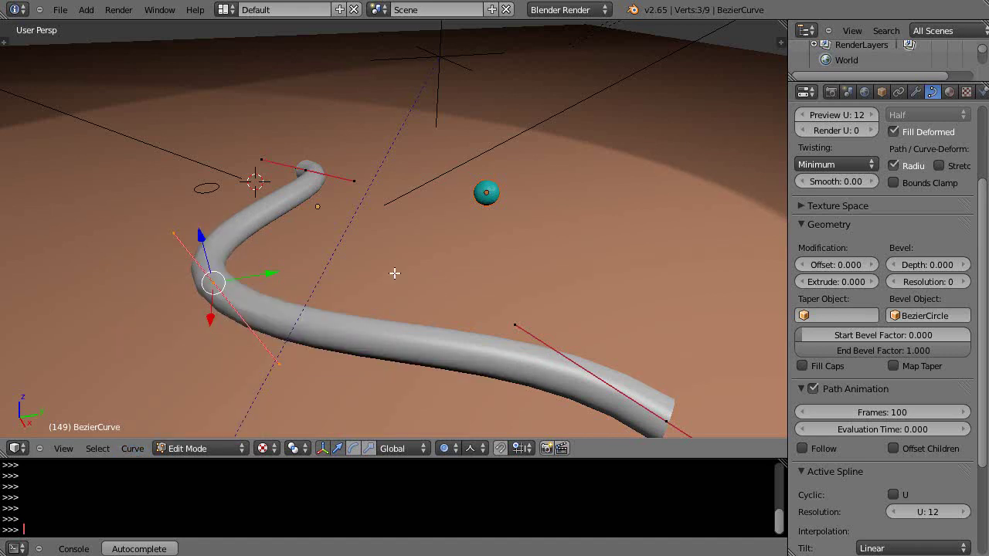
{"action": "key", "text": "ctrl+h"}
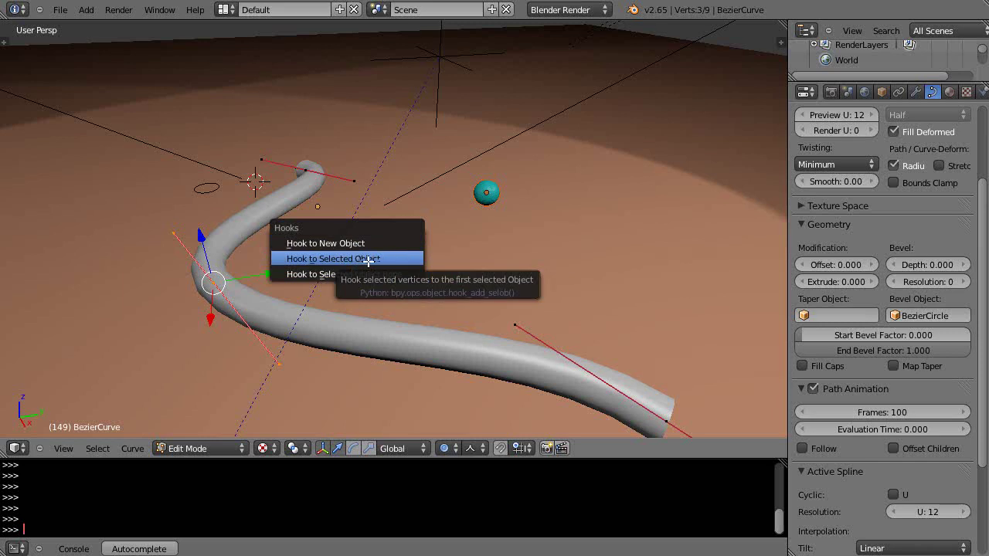
{"action": "left_click", "coordinate": [336, 261]}
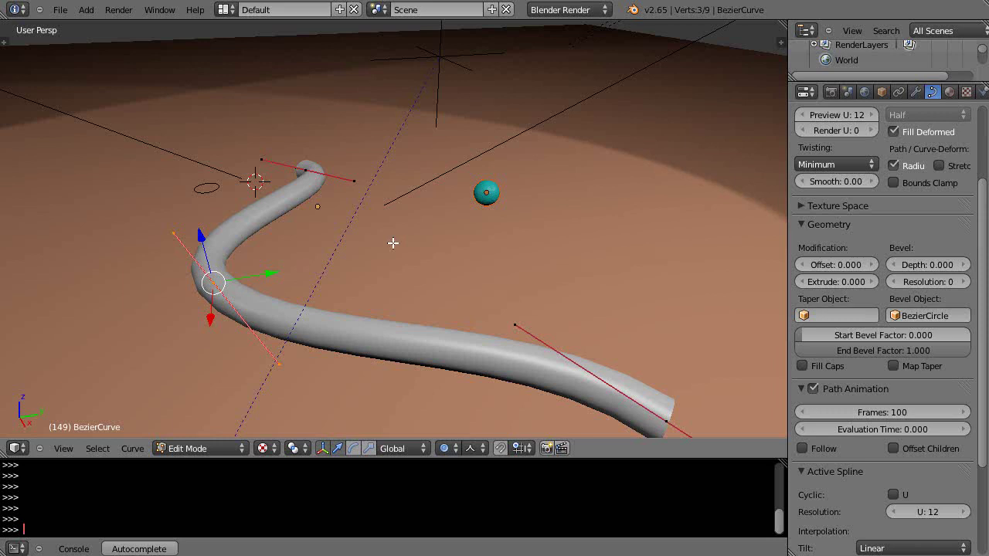
{"action": "key", "text": "Tab"}
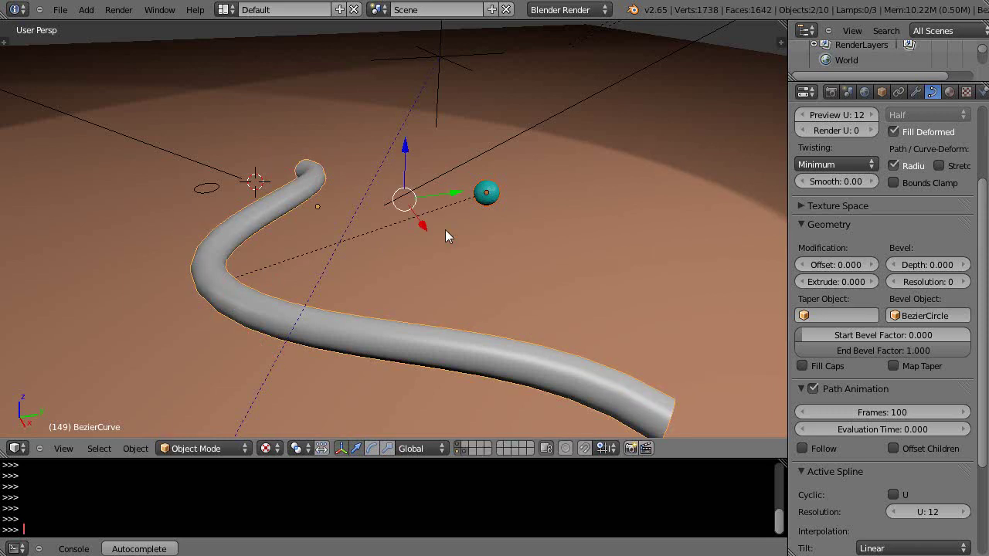
Drag the teal sphere along its Y axis so the hooked tube point follows
{"action": "right_click", "coordinate": [488, 194]}
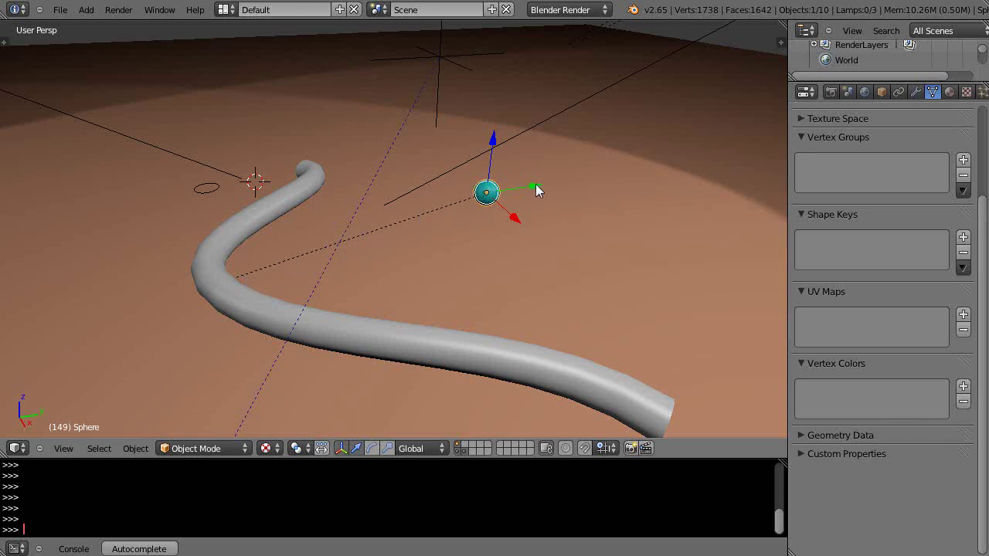
{"action": "left_click_drag", "start_coordinate": [525, 191], "coordinate": [581, 261]}
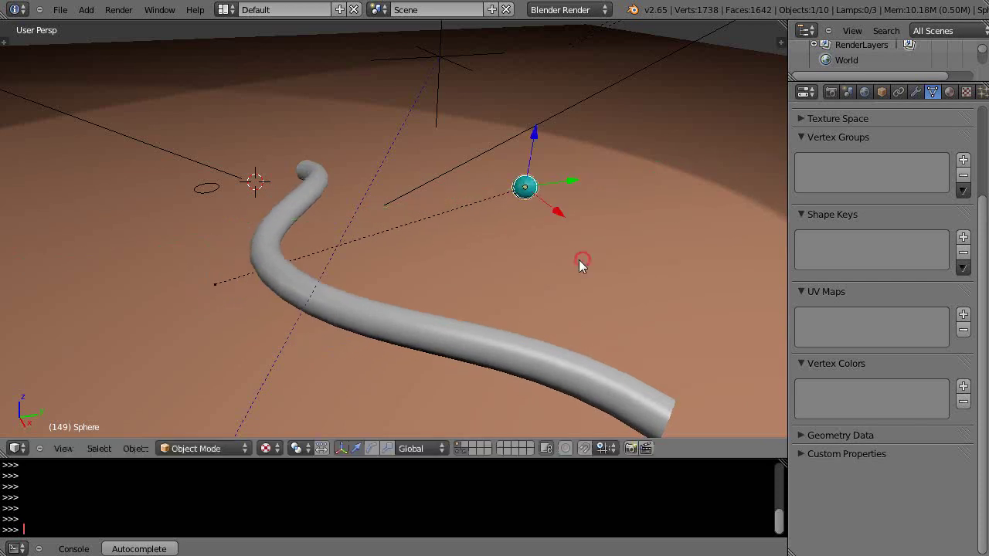
Duplicate the teal sphere beside the tube's curled tip and make its object, data and materials single-user
{"action": "right_click", "coordinate": [526, 190]}
{"action": "right_click", "coordinate": [526, 189]}
{"action": "key", "text": "shift+d"}
{"action": "key", "text": "x"}
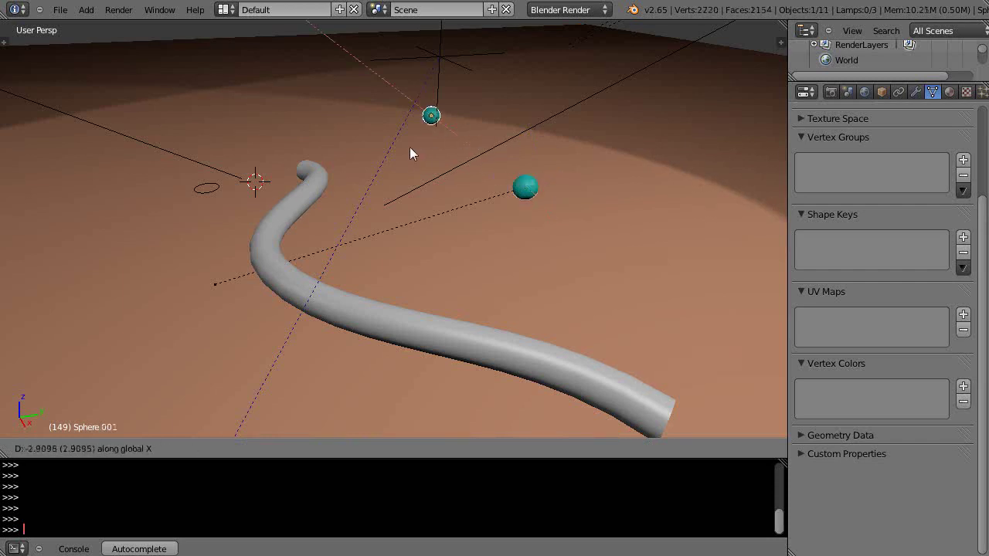
{"action": "left_click", "coordinate": [418, 167]}
{"action": "key", "text": "g"}
{"action": "key", "text": "y"}
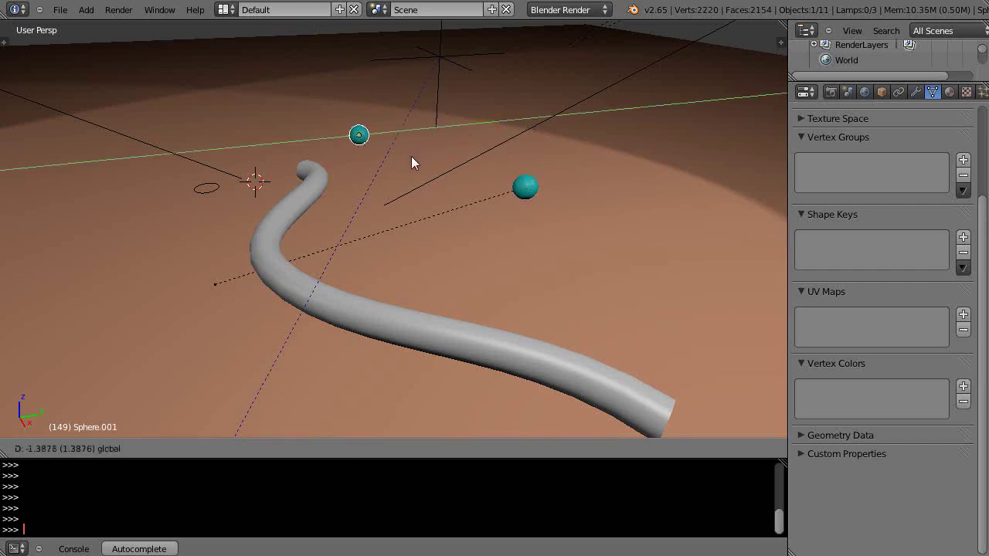
{"action": "left_click", "coordinate": [411, 156]}
{"action": "mouse_move", "coordinate": [399, 181]}
{"action": "middle_mouse_down"}
{"action": "mouse_move", "coordinate": [399, 194]}
{"action": "mouse_move", "coordinate": [392, 189]}
{"action": "middle_mouse_up"}
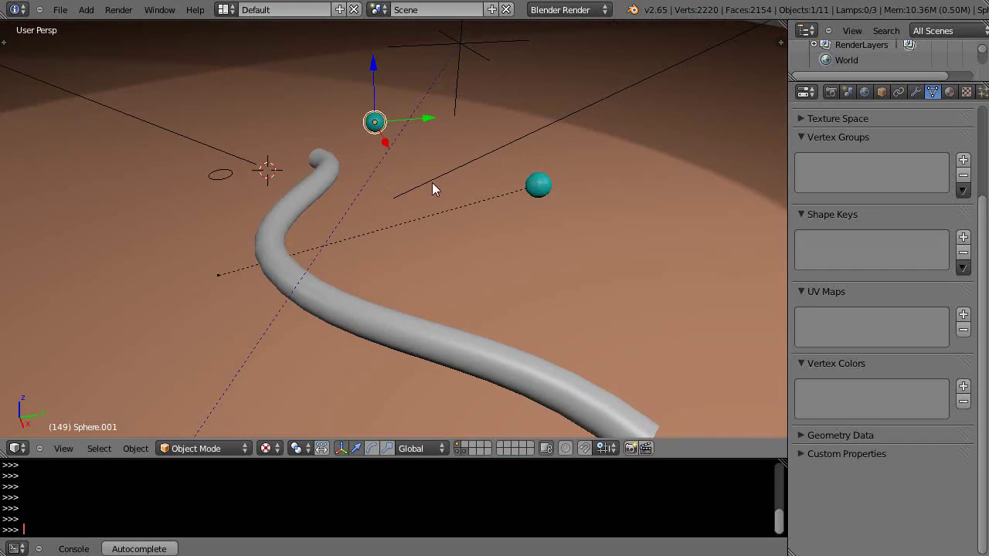
{"action": "key", "text": "u"}
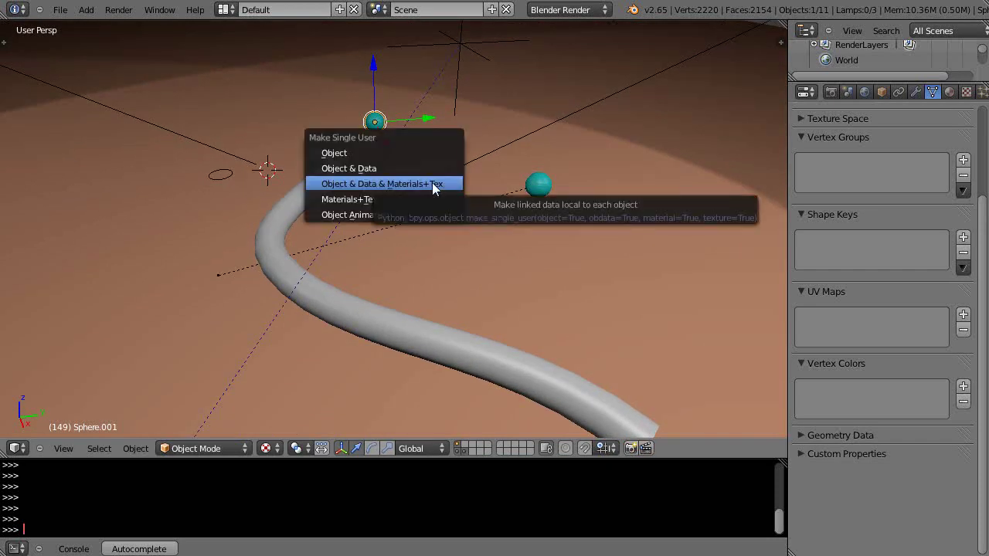
{"action": "left_click", "coordinate": [432, 184]}
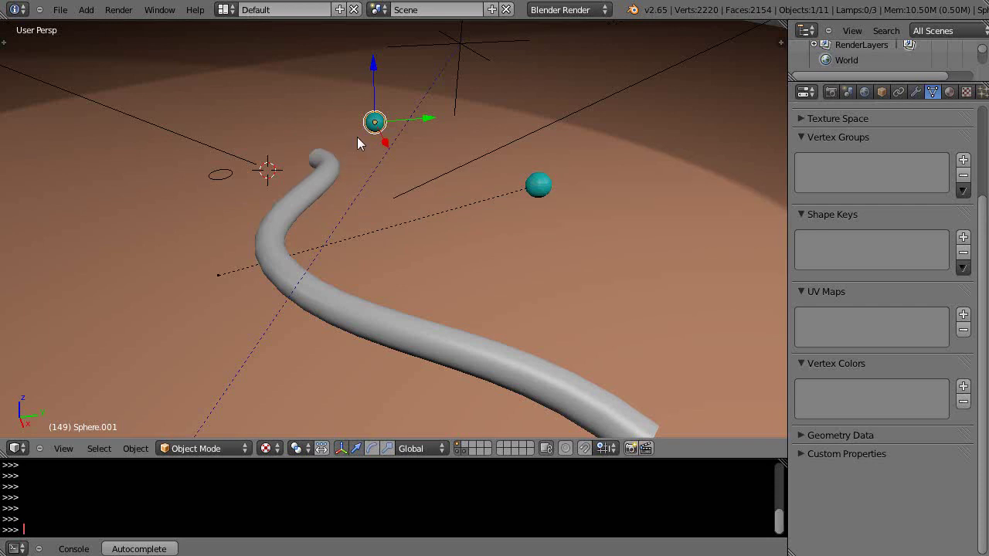
Hook the curve's tip control point to the new sphere and return to Object Mode
{"action": "right_click", "coordinate": [309, 188]}
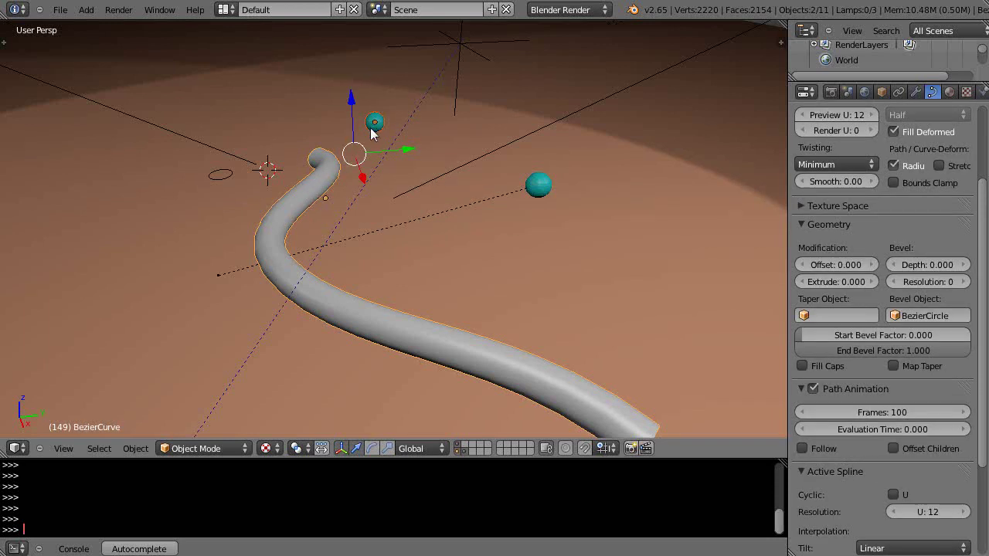
{"action": "key", "text": "Tab"}
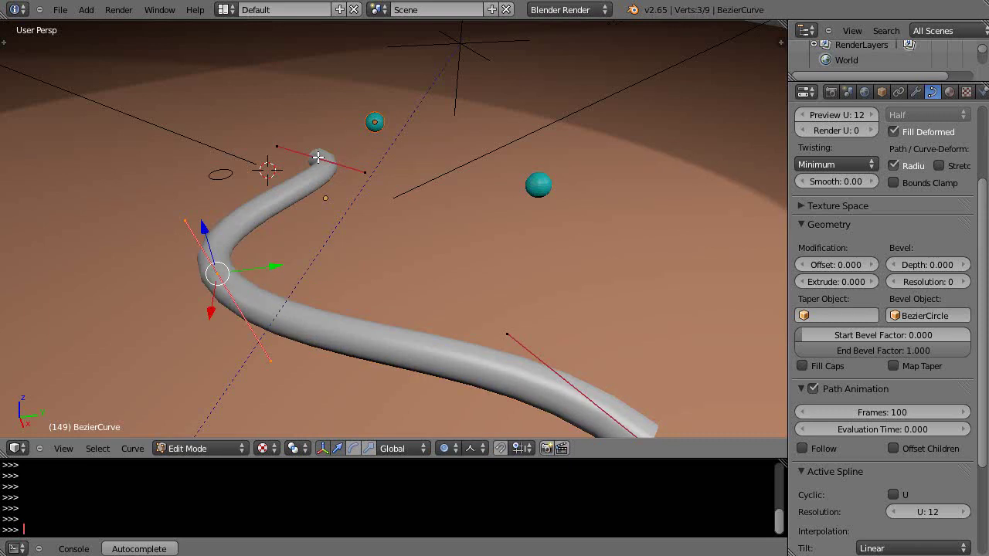
{"action": "right_click", "coordinate": [318, 157]}
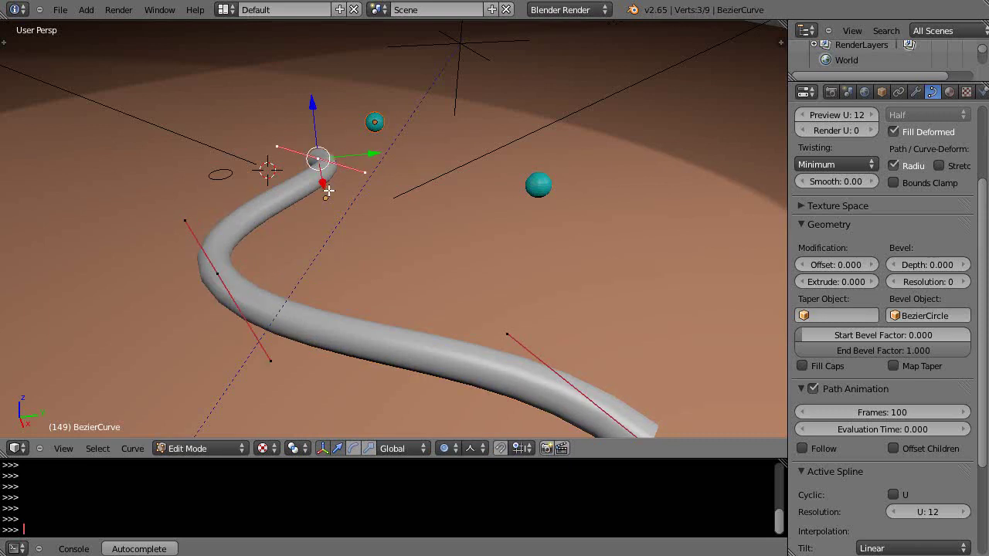
{"action": "key", "text": "ctrl+h"}
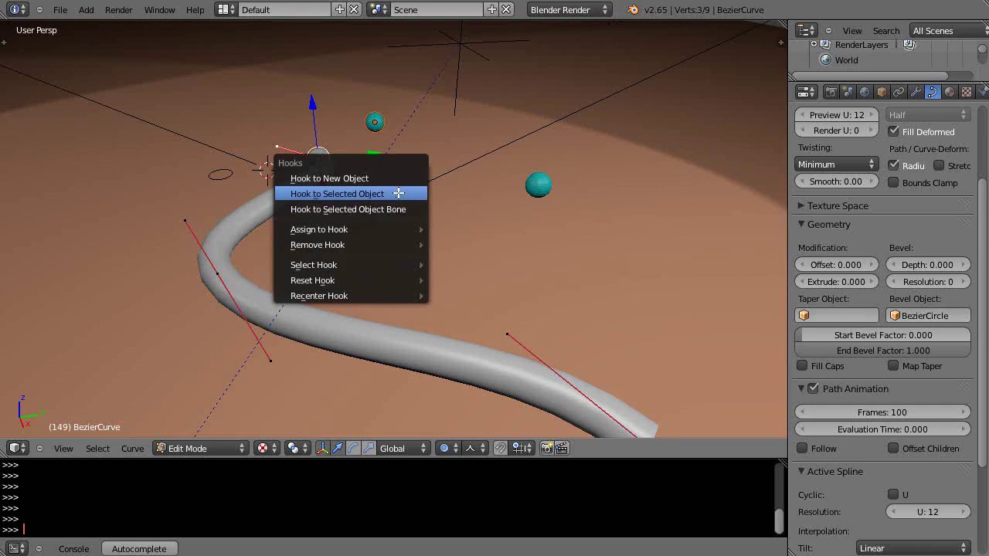
{"action": "left_click", "coordinate": [353, 194]}
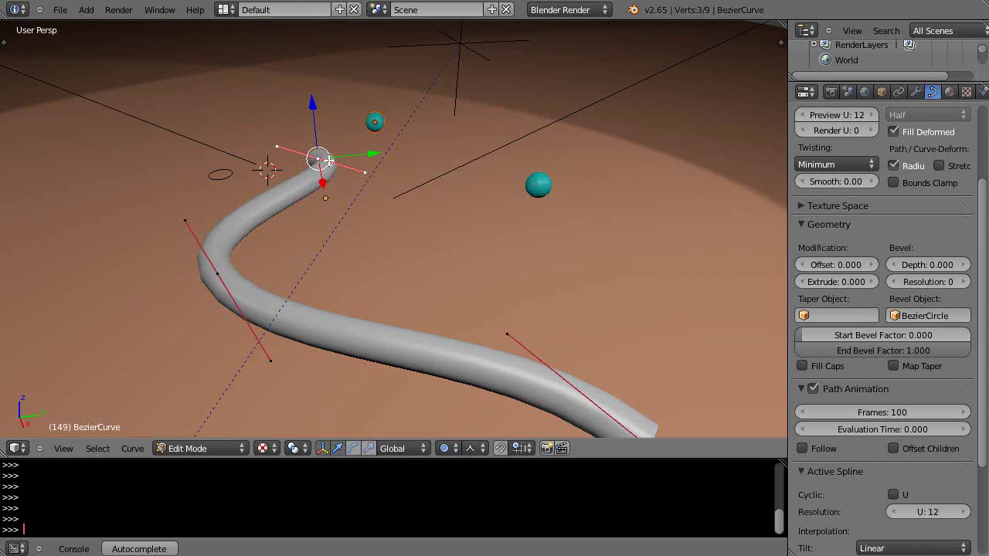
{"action": "key", "text": "Tab"}
Slide the small tip sphere and the larger teal sphere along Y, bending the tube
{"action": "right_click", "coordinate": [379, 122]}
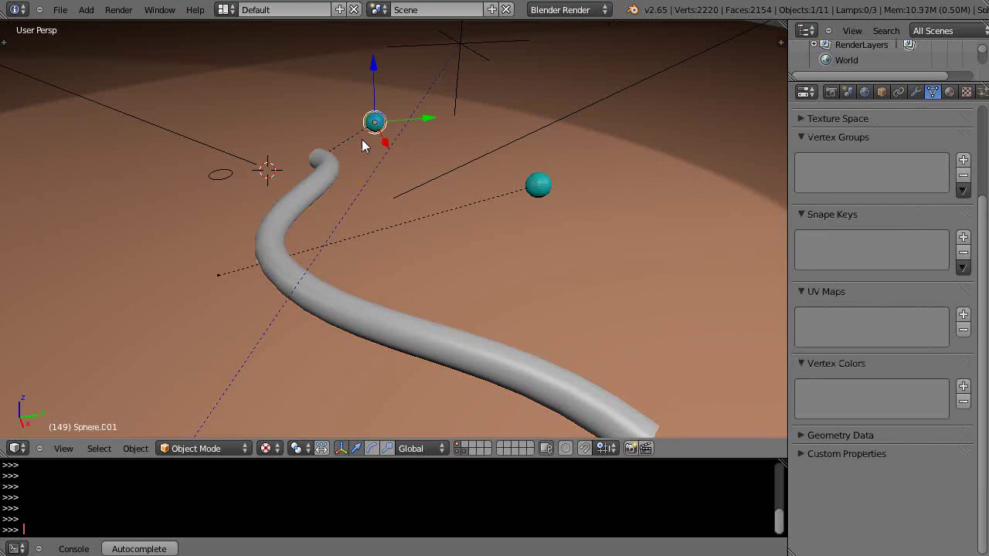
{"action": "left_click_drag", "start_coordinate": [431, 119], "coordinate": [490, 159]}
{"action": "right_click", "coordinate": [545, 185]}
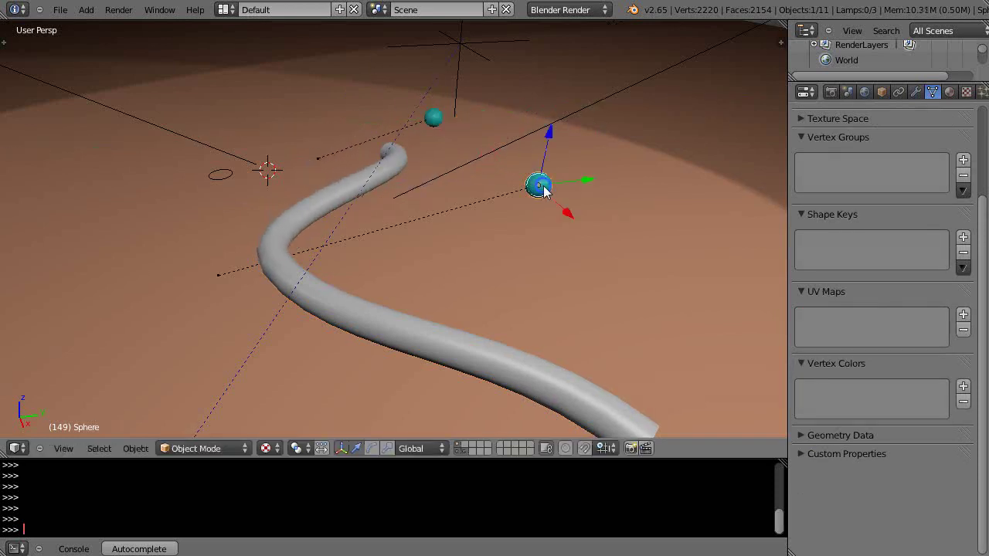
{"action": "left_click_drag", "start_coordinate": [580, 183], "coordinate": [672, 232]}
{"action": "scroll", "coordinate": [611, 294], "scroll_direction": "down", "scroll_amount": 4}
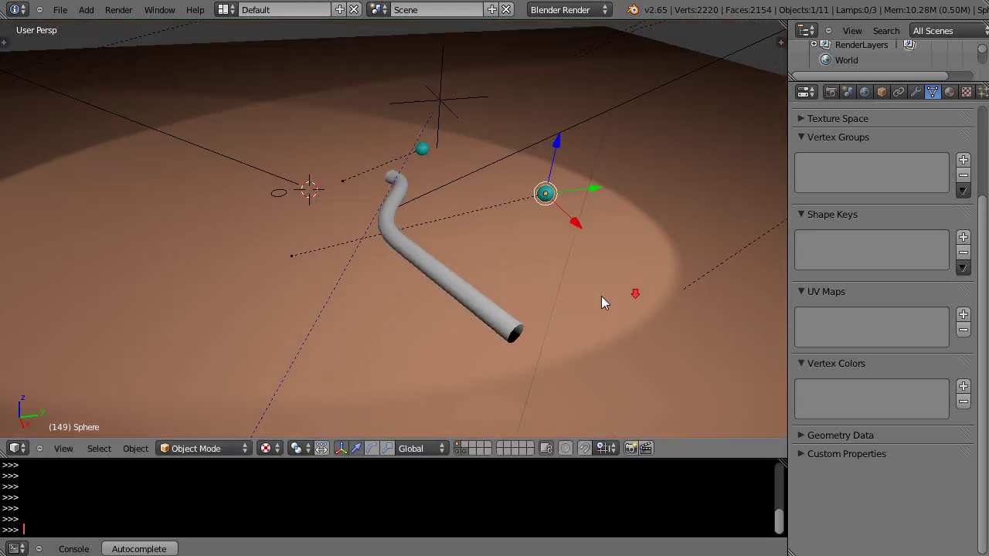
{"action": "scroll", "coordinate": [597, 298], "scroll_direction": "up", "scroll_amount": 3}
{"action": "scroll", "coordinate": [597, 299], "scroll_direction": "down", "scroll_amount": 2}
{"action": "left_click_drag", "start_coordinate": [597, 188], "coordinate": [571, 206]}
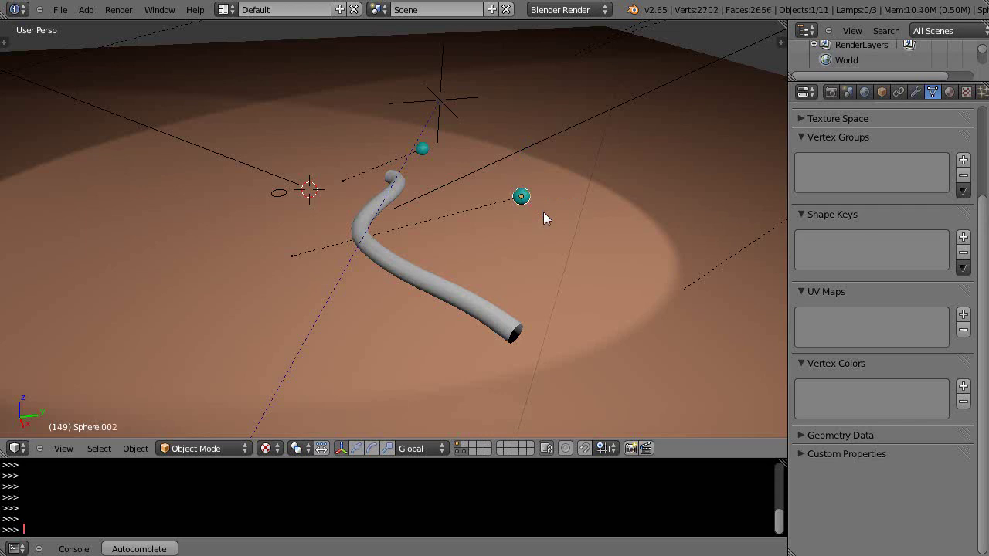
Duplicate a sphere near the tube's open end and make it single-user
{"action": "key", "text": "shift+d"}
{"action": "left_click", "coordinate": [588, 277]}
{"action": "key", "text": "u"}
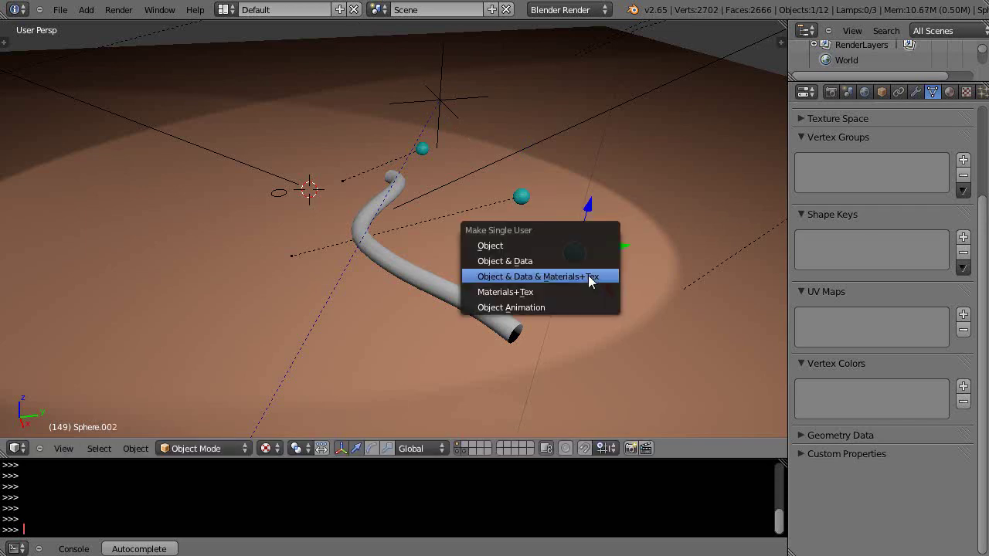
{"action": "left_click", "coordinate": [589, 278]}
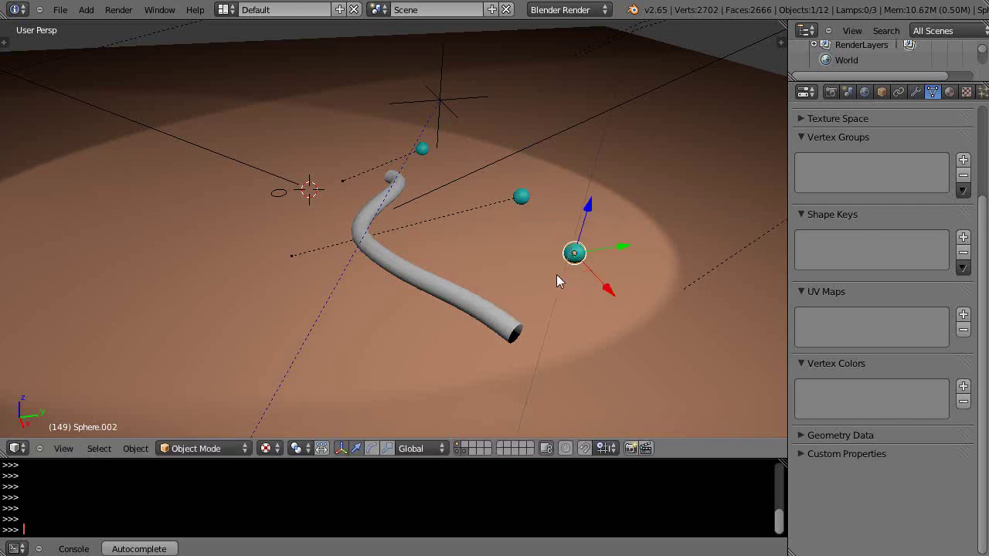
Hook the curve's open-end control point to Sphere.002 and return to Object Mode
{"action": "right_click", "coordinate": [471, 310], "text": "shift"}
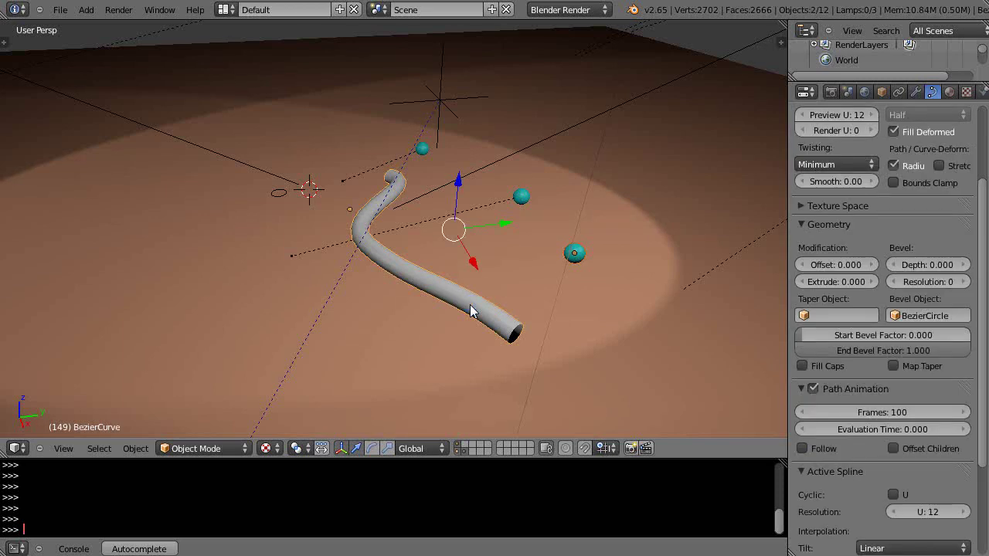
{"action": "key", "text": "Tab"}
{"action": "right_click", "coordinate": [514, 333]}
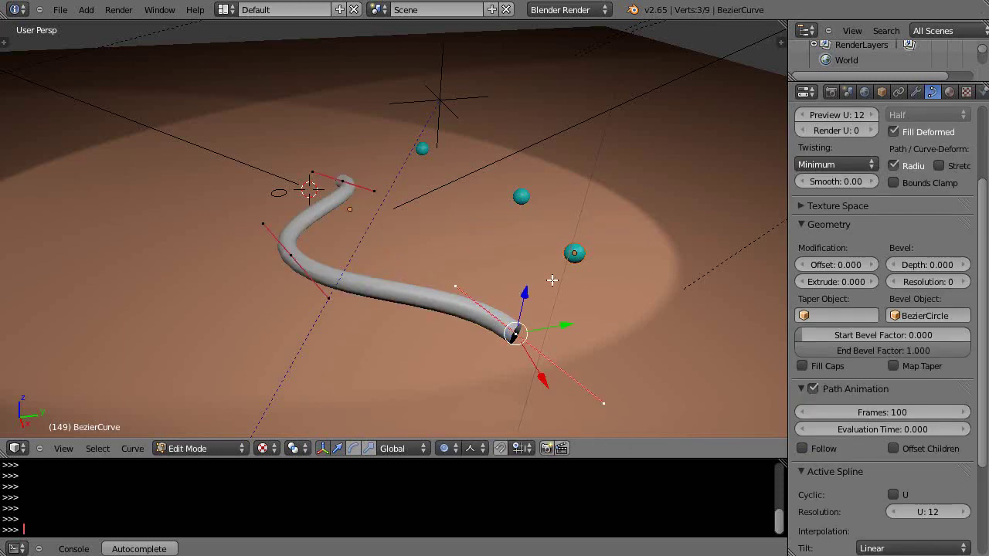
{"action": "key", "text": "ctrl+h"}
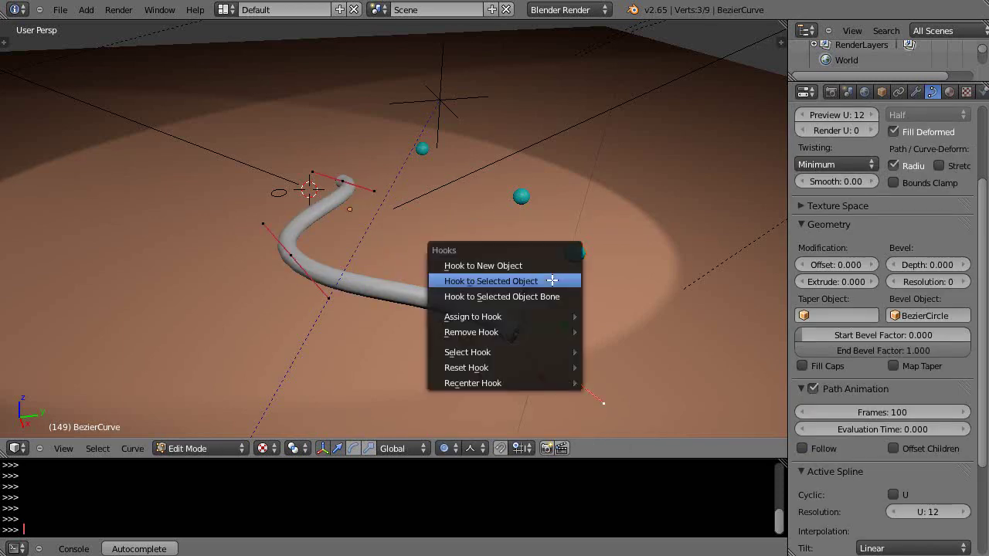
{"action": "left_click", "coordinate": [490, 282]}
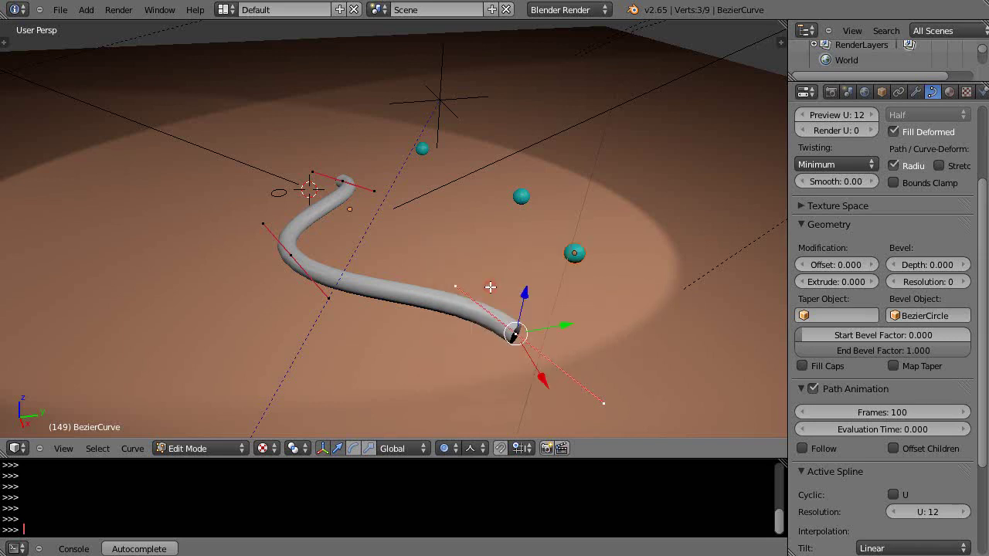
{"action": "key", "text": "Tab"}
Select the three hooked spheres and move them together along Y
{"action": "right_click", "coordinate": [572, 251]}
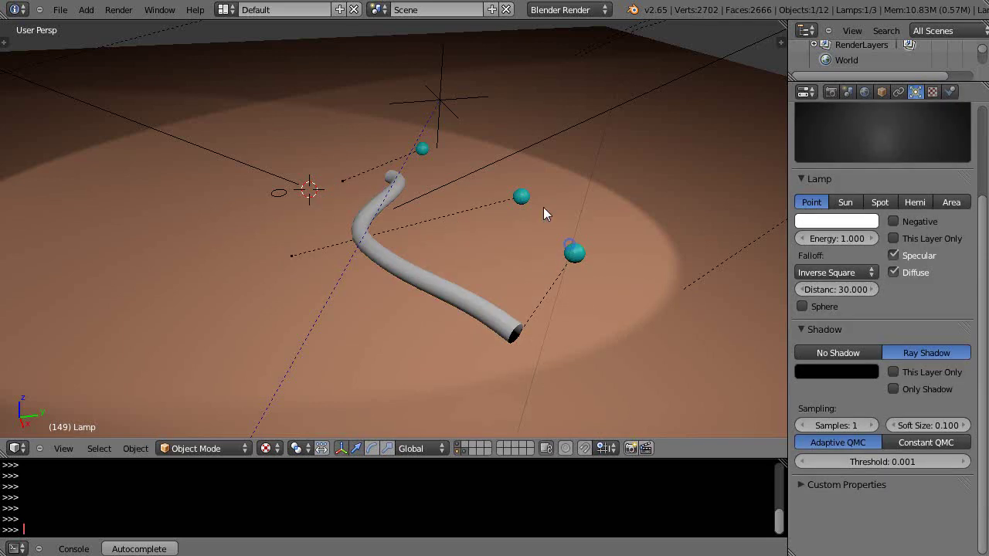
{"action": "right_click", "coordinate": [407, 140]}
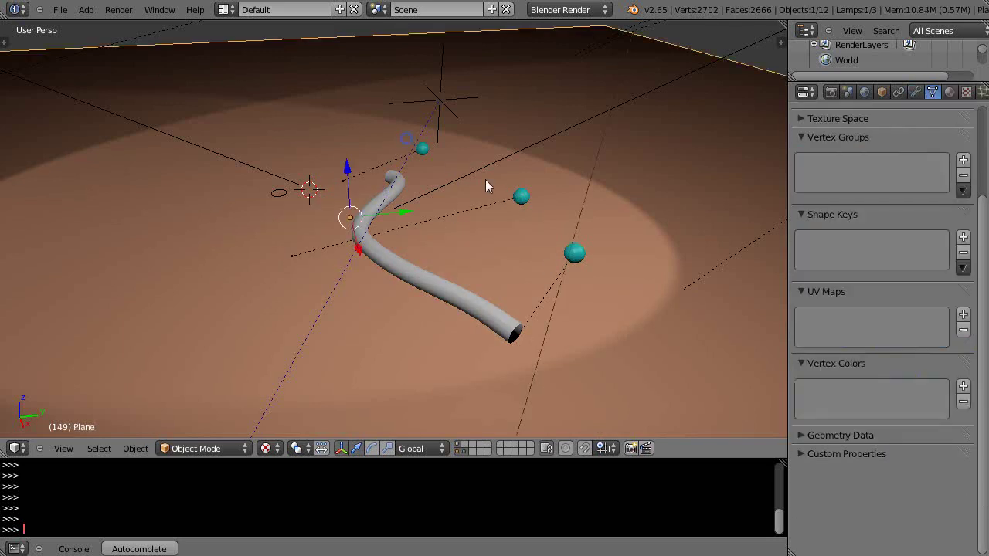
{"action": "right_click", "coordinate": [421, 150]}
{"action": "right_click", "coordinate": [522, 200], "text": "shift"}
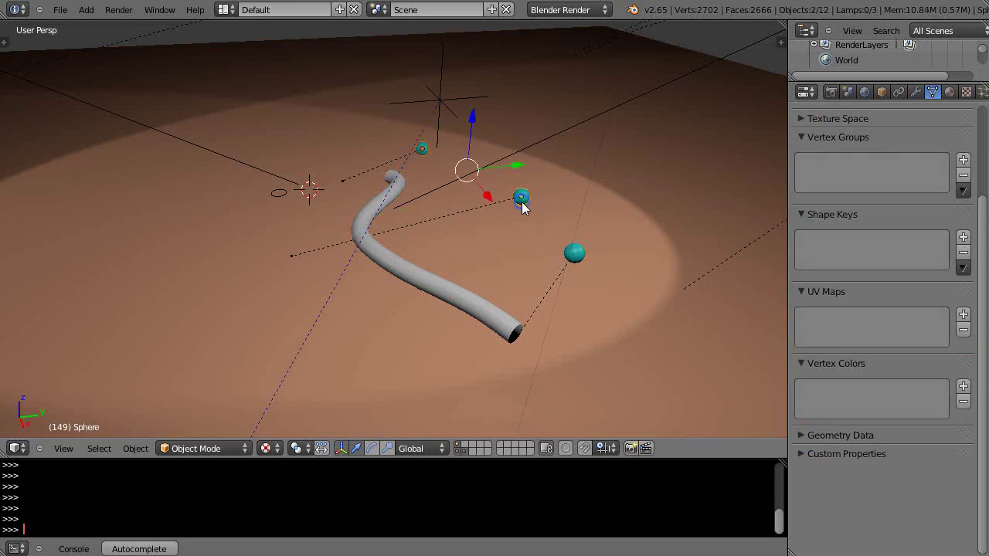
{"action": "right_click", "coordinate": [575, 255], "text": "shift"}
{"action": "right_click", "coordinate": [575, 255], "text": "shift"}
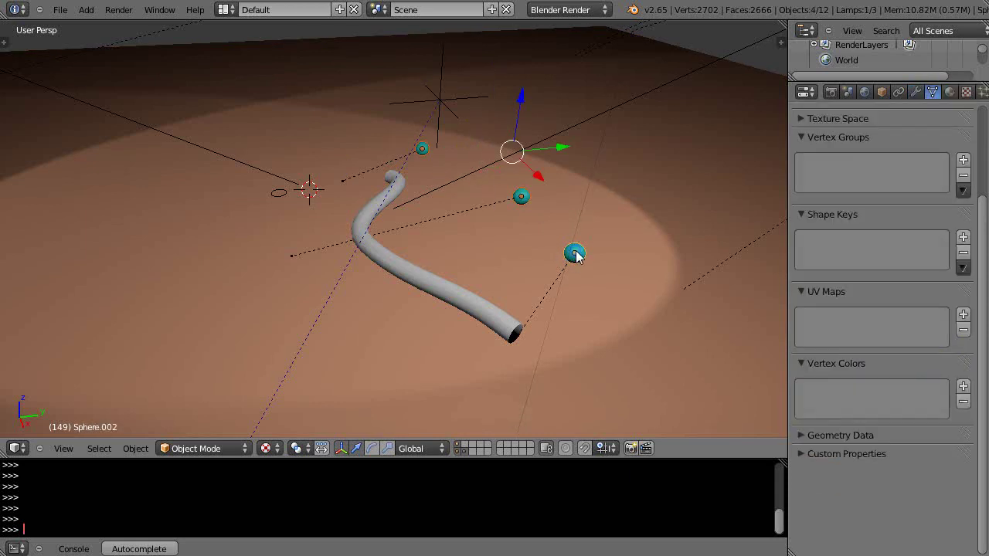
{"action": "left_click_drag", "start_coordinate": [561, 148], "coordinate": [474, 216]}
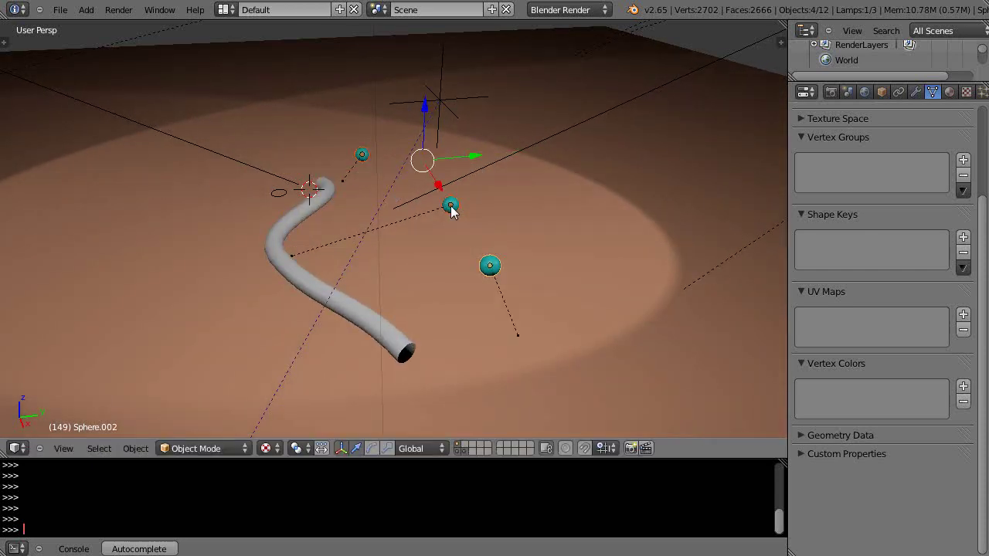
Slide the tip sphere and third sphere along Y, then orbit to inspect the bent tube
{"action": "right_click", "coordinate": [361, 155]}
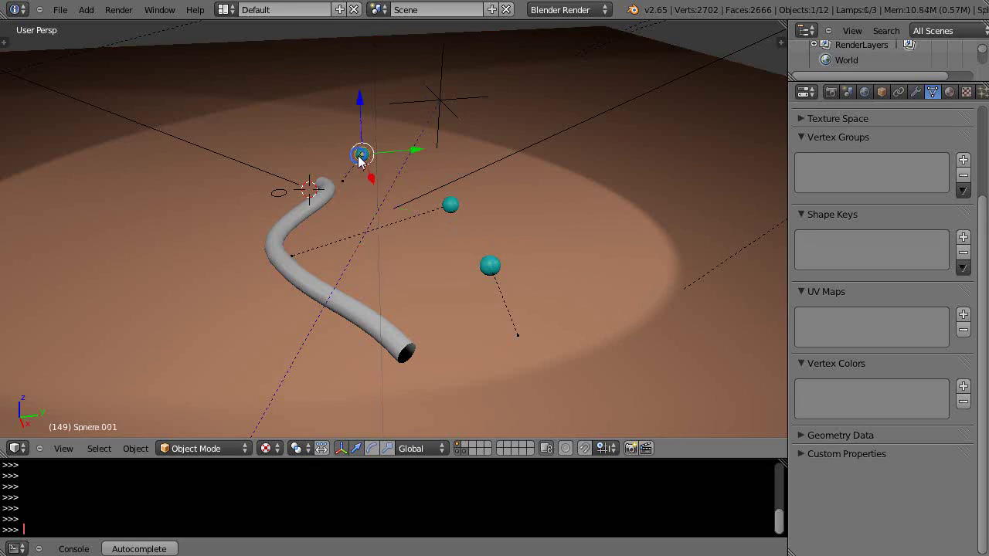
{"action": "right_click", "coordinate": [501, 266], "text": "shift"}
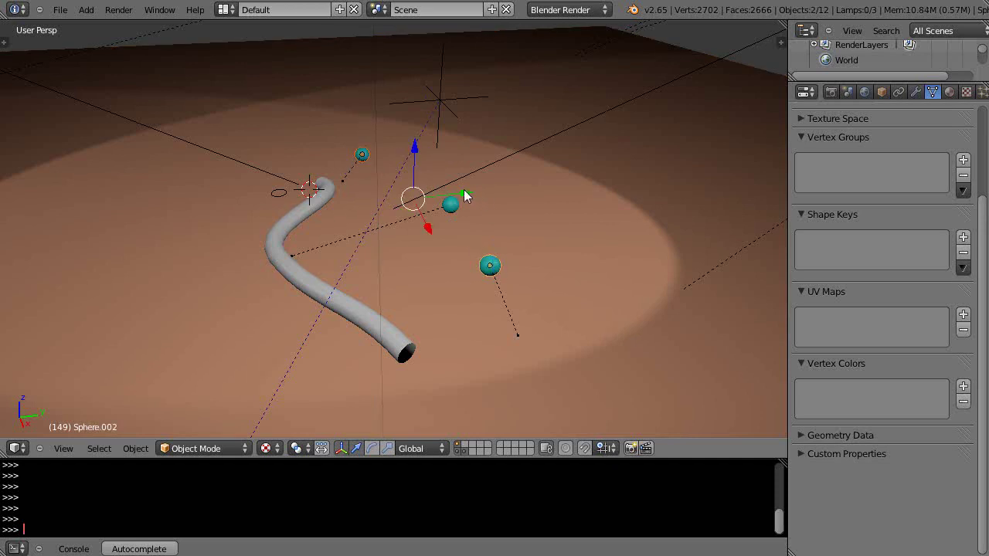
{"action": "left_click_drag", "start_coordinate": [466, 194], "coordinate": [506, 218]}
{"action": "left_click", "coordinate": [489, 221]}
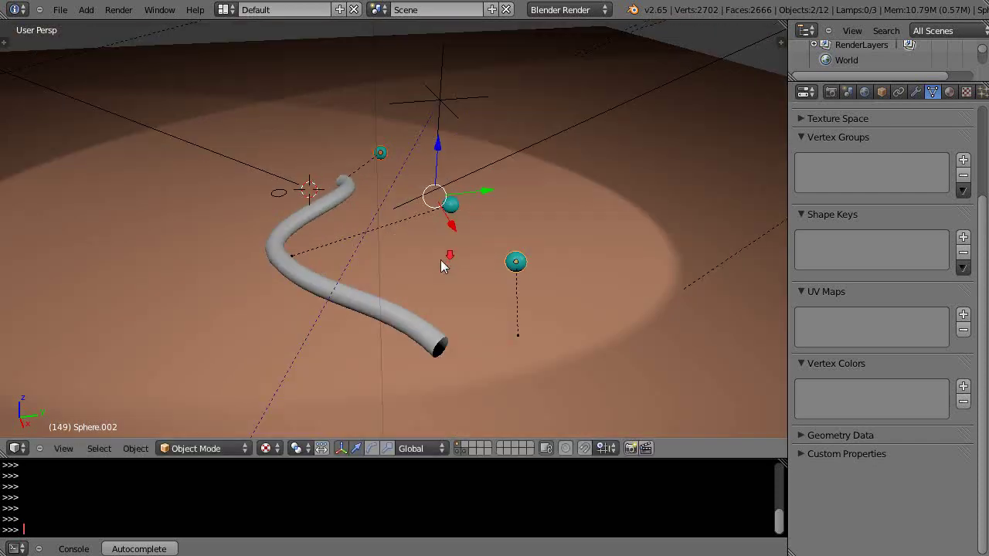
{"action": "middle_click_drag", "start_coordinate": [440, 260], "coordinate": [289, 318]}
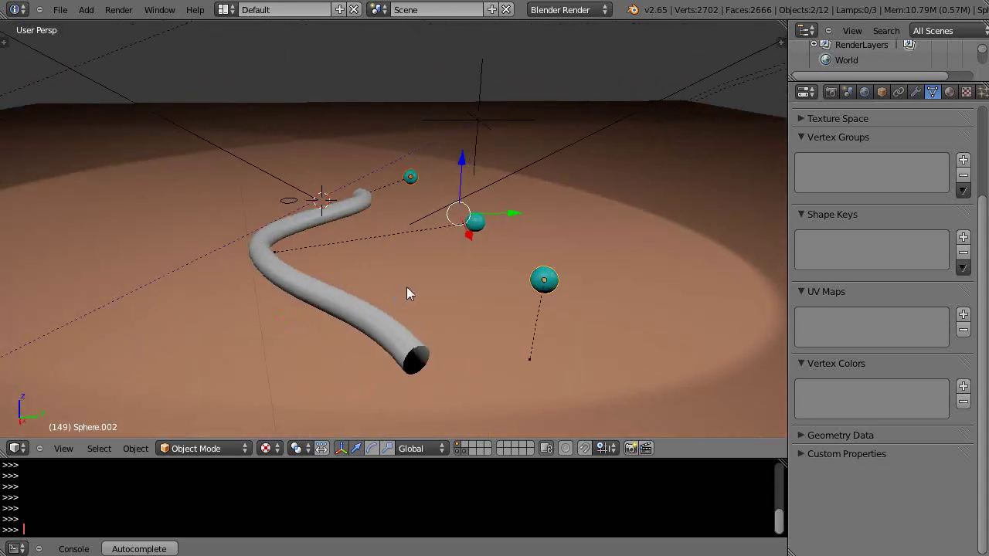